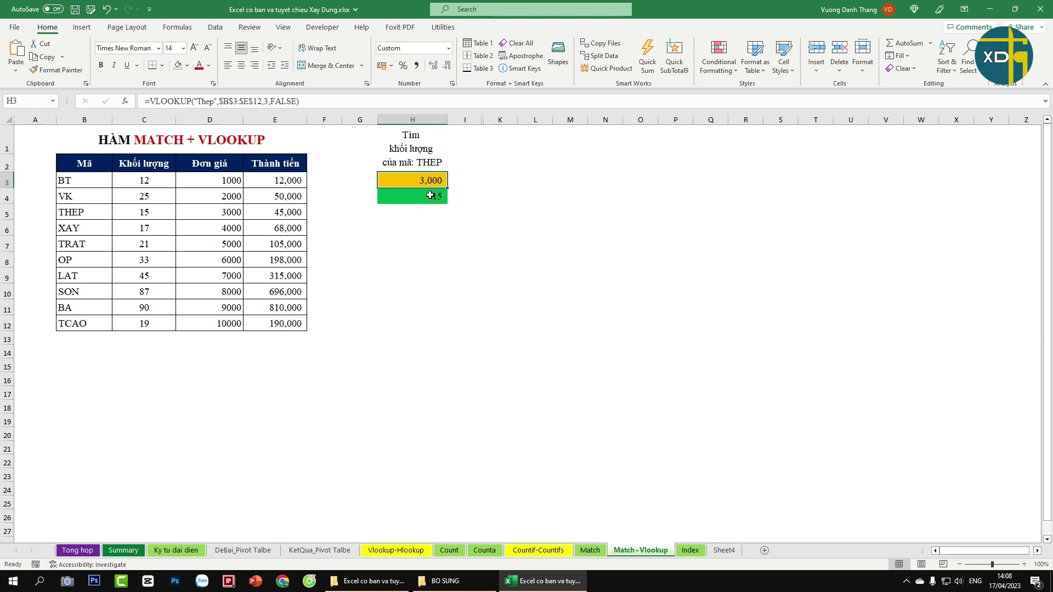
Inspect the formula in cell H4
click(433, 198)
double_click(432, 198)
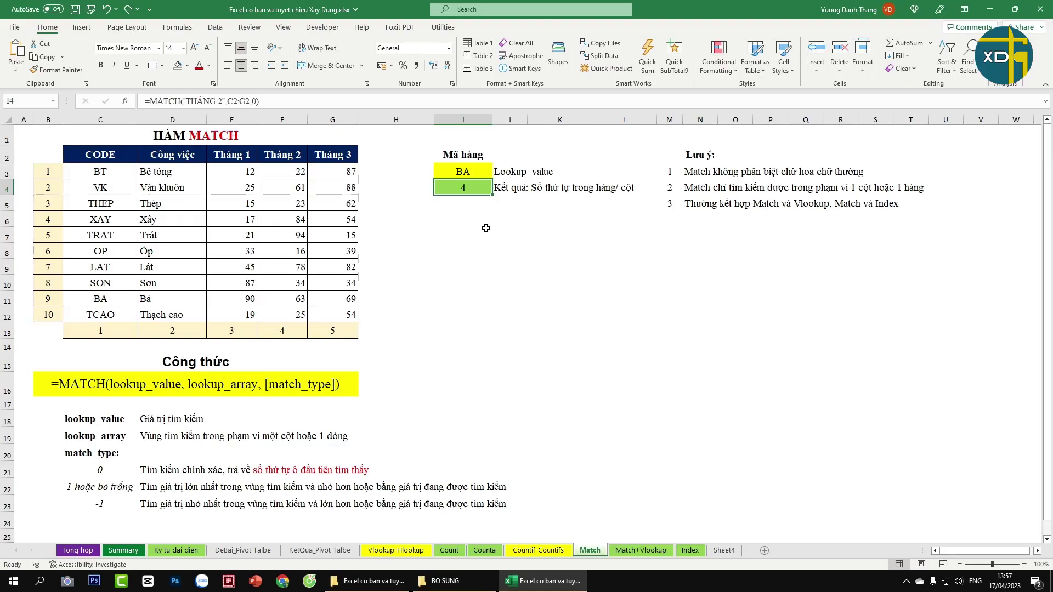
Open the Match+Vlookup sheet and examine the THEP code cell and the Khối lượng column in the table
click(642, 550)
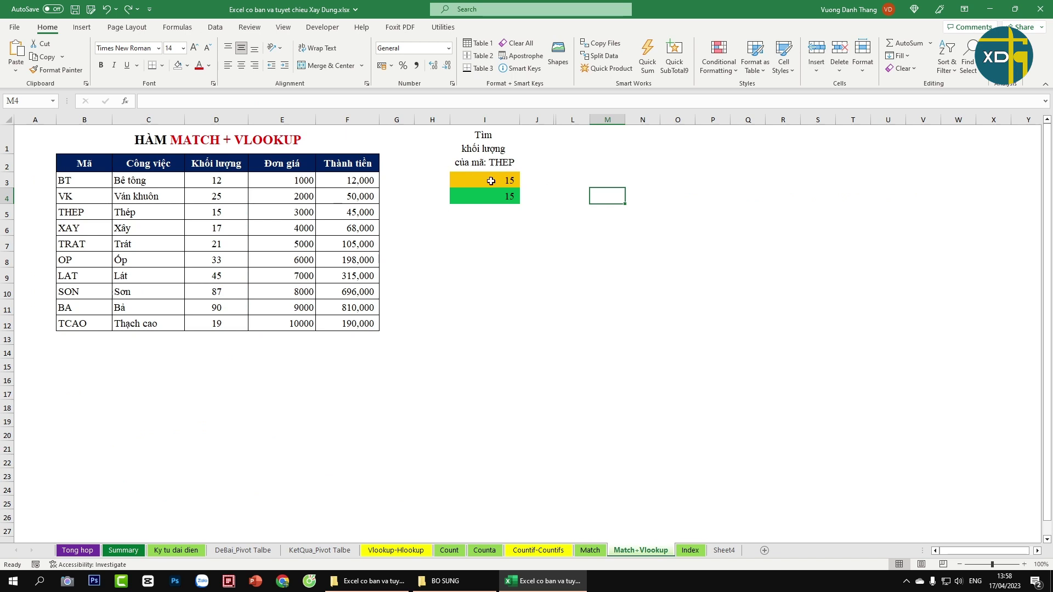
click(134, 213)
click(71, 216)
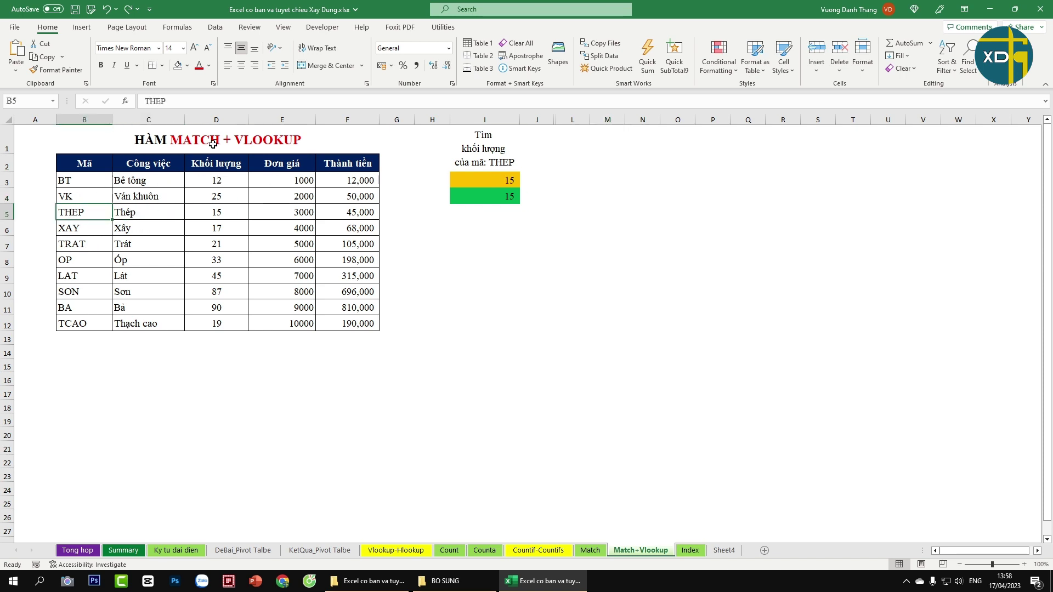
drag(216, 165, 219, 325)
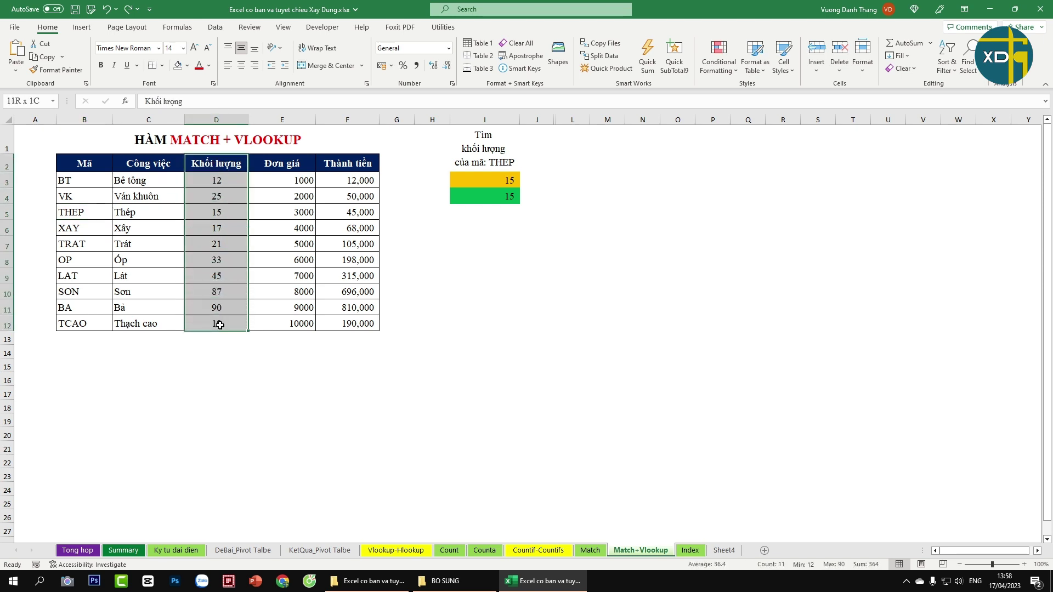
click(92, 213)
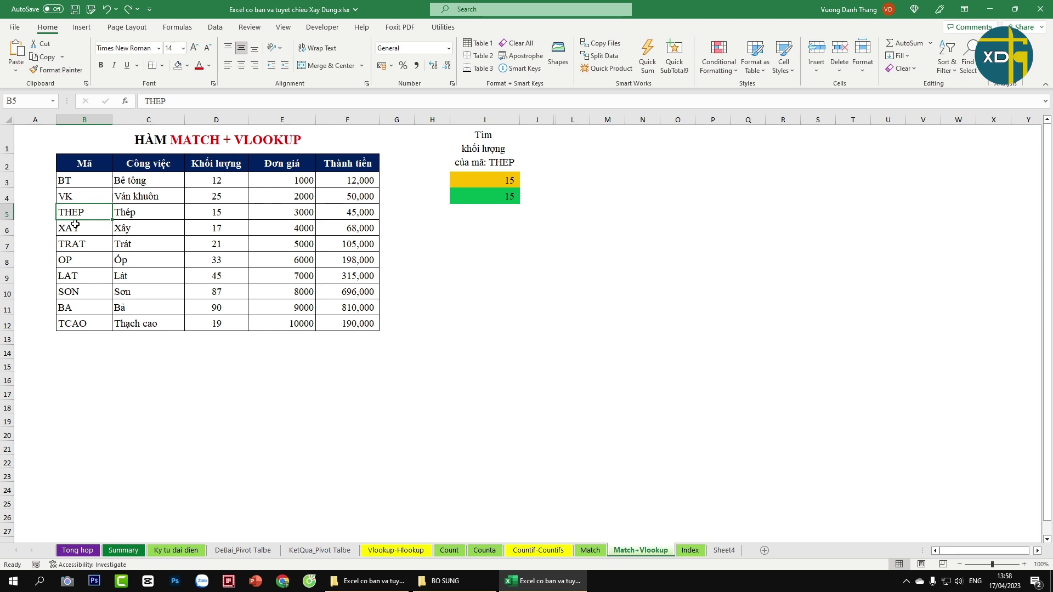
Enter the formula =VLOOKUP("Thep",B3:F12,3,FALSE) in cell I3 to look up the quantity for THEP
click(509, 178)
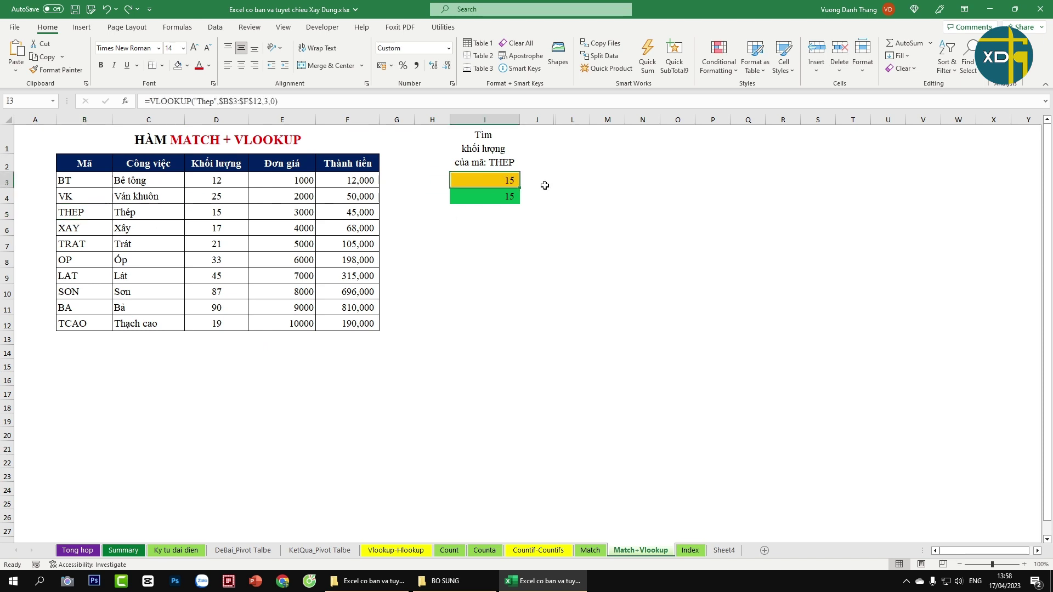
text(=VL)
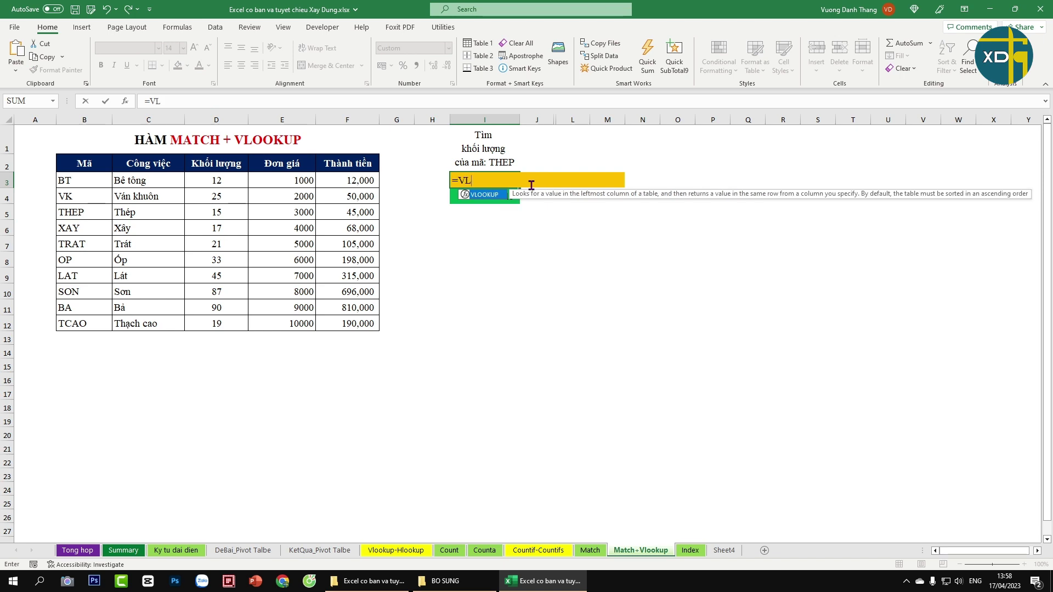
double_click(483, 194)
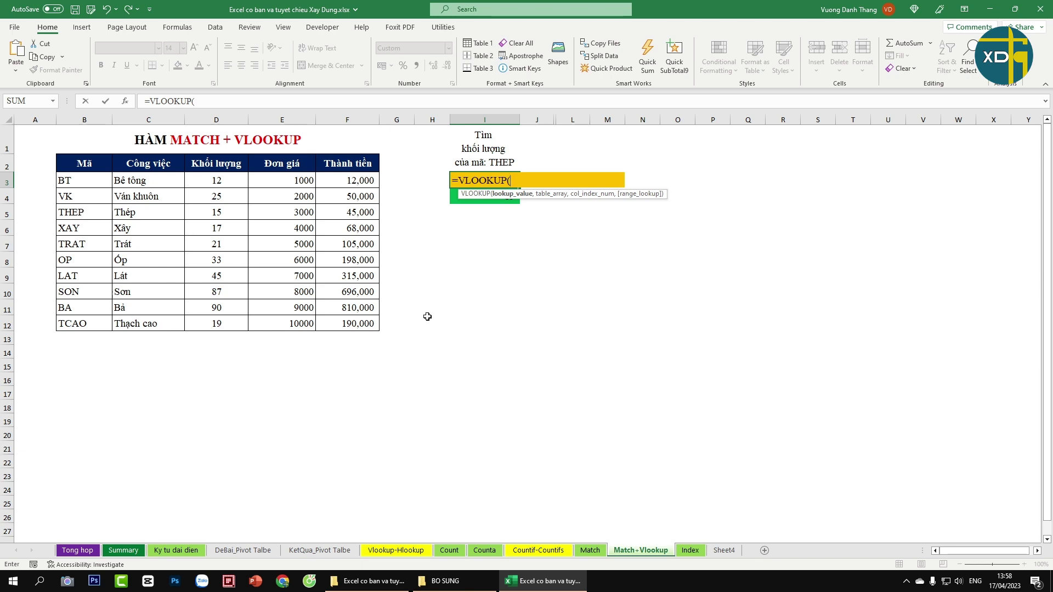
text("Thep",)
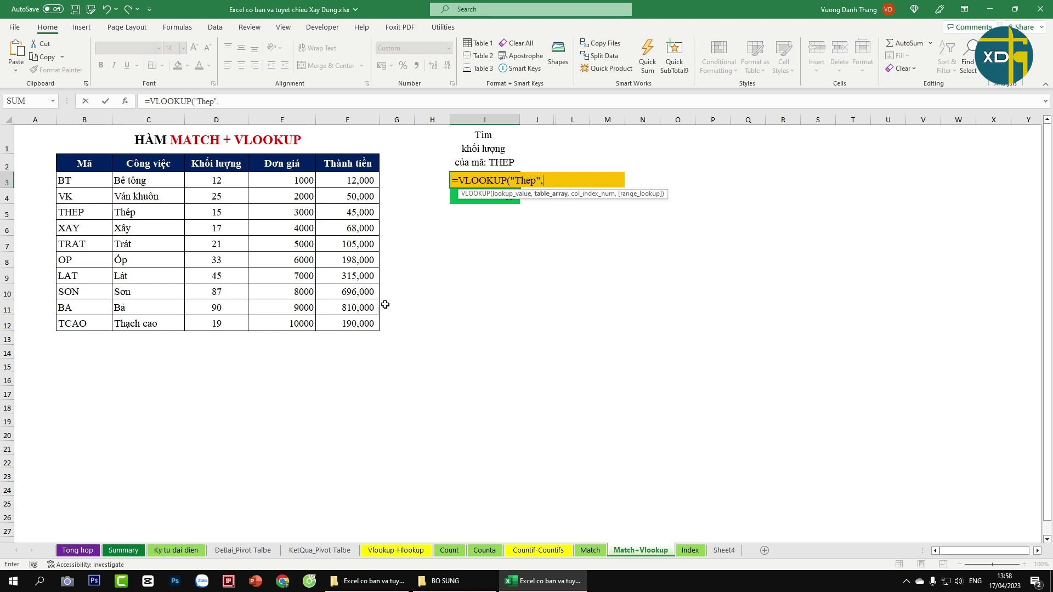
drag(82, 181, 338, 319)
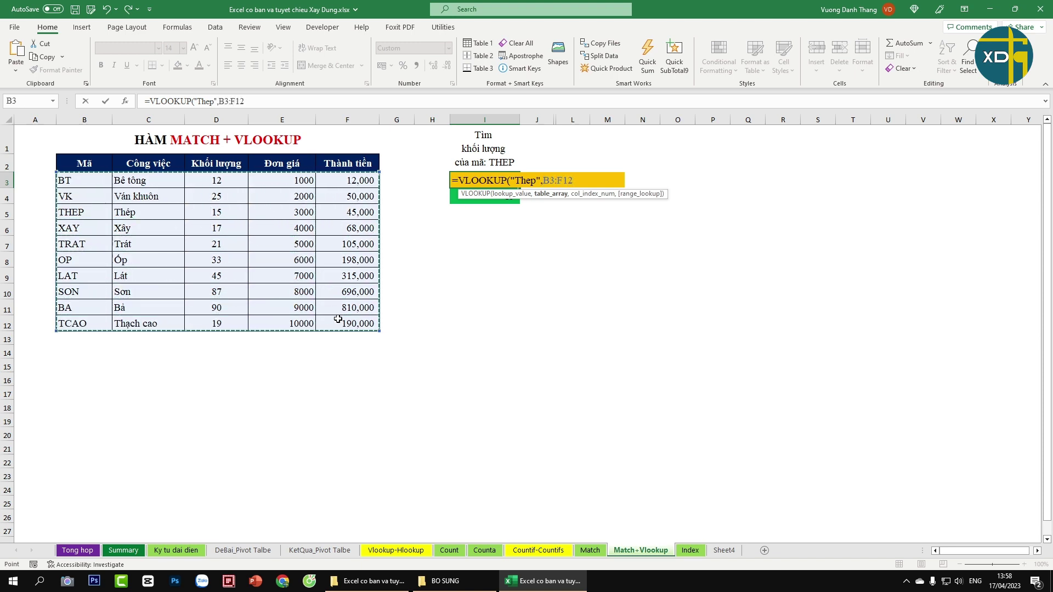
text(,3)
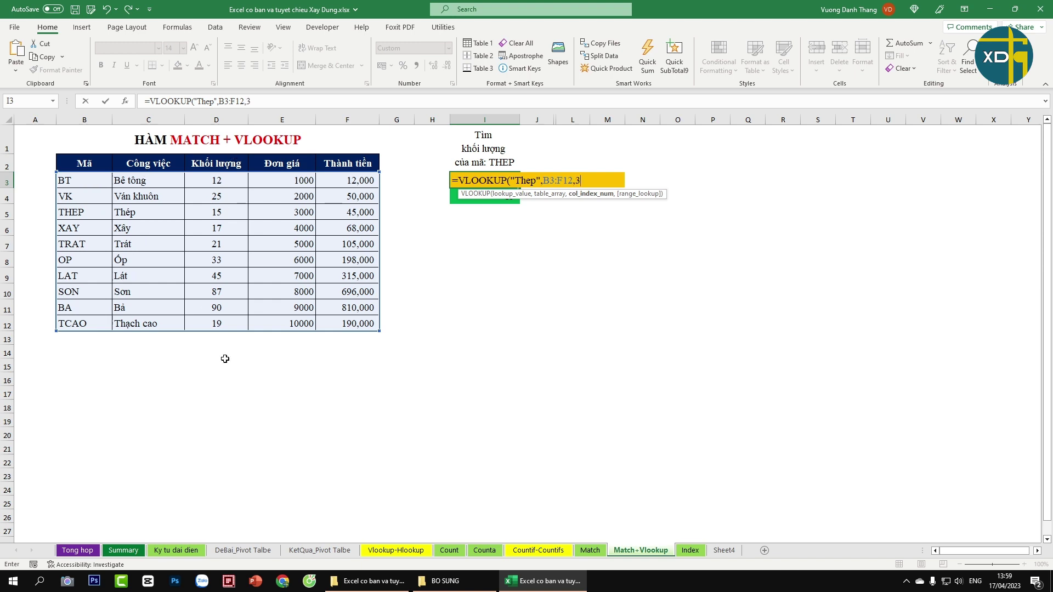
text(,)
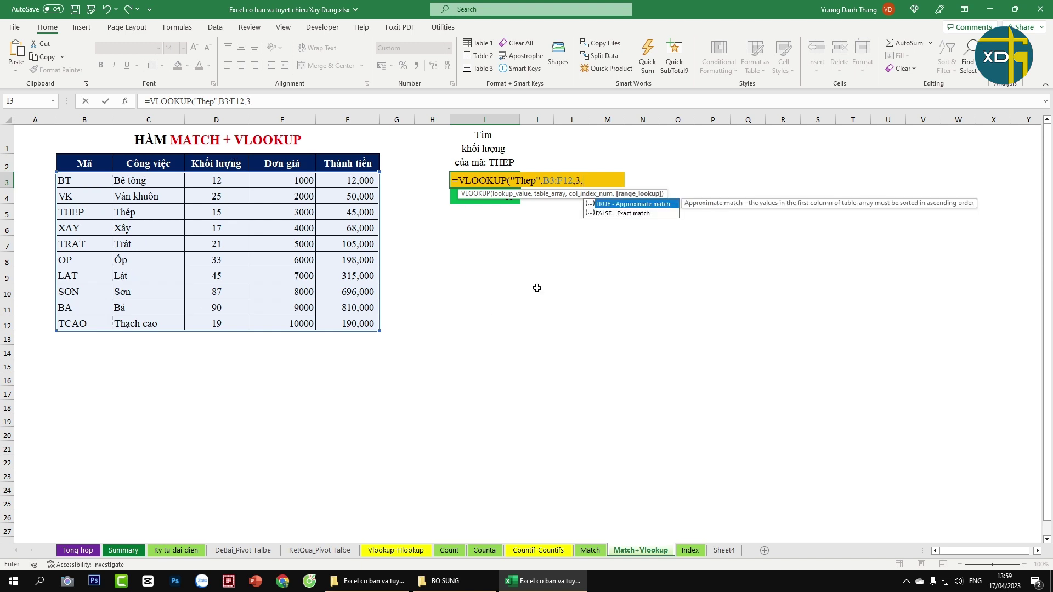
double_click(631, 213)
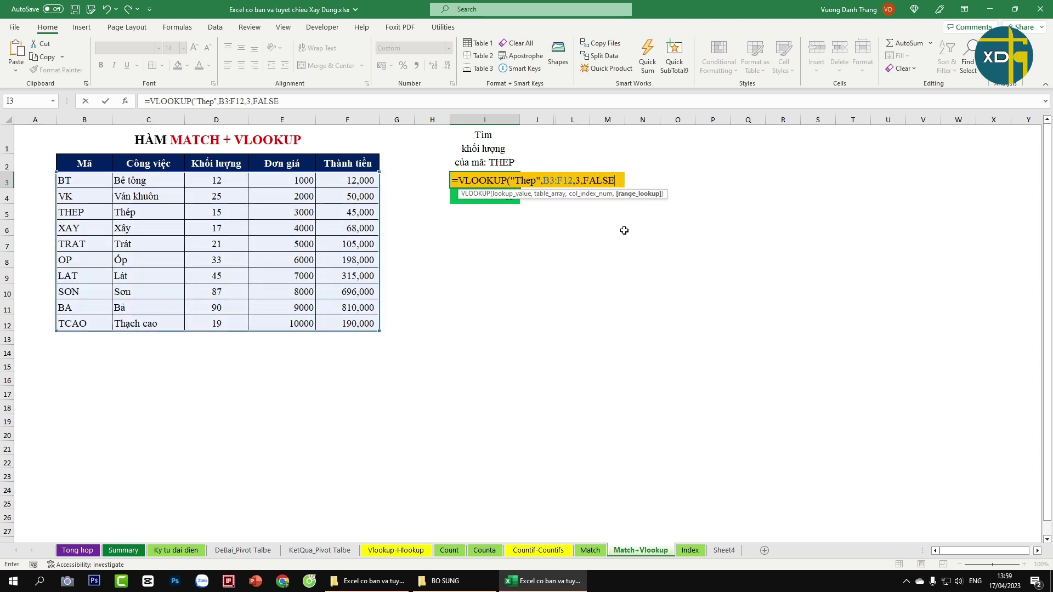
text())
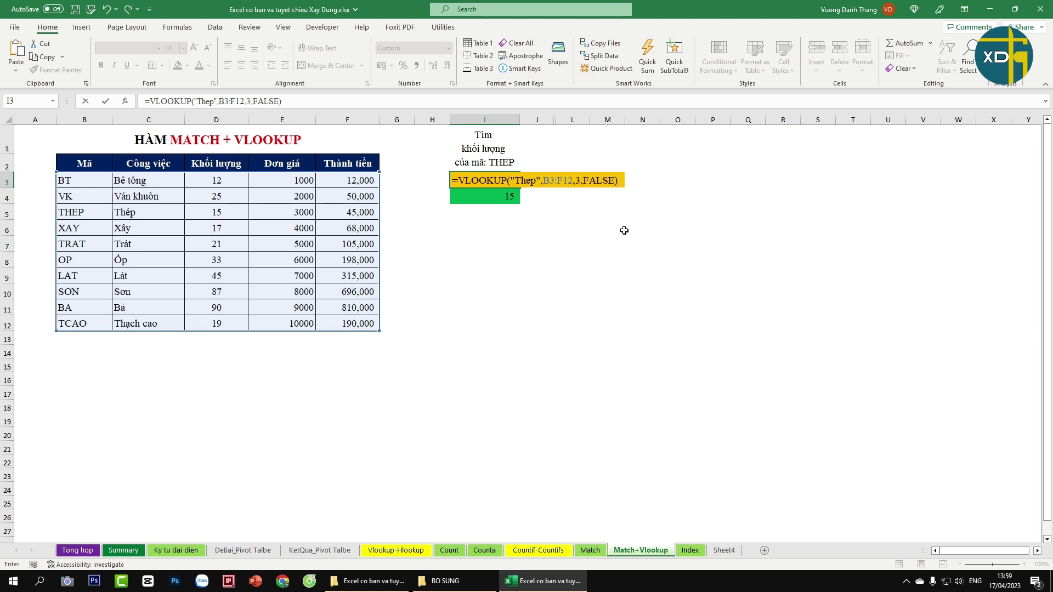
key(Return)
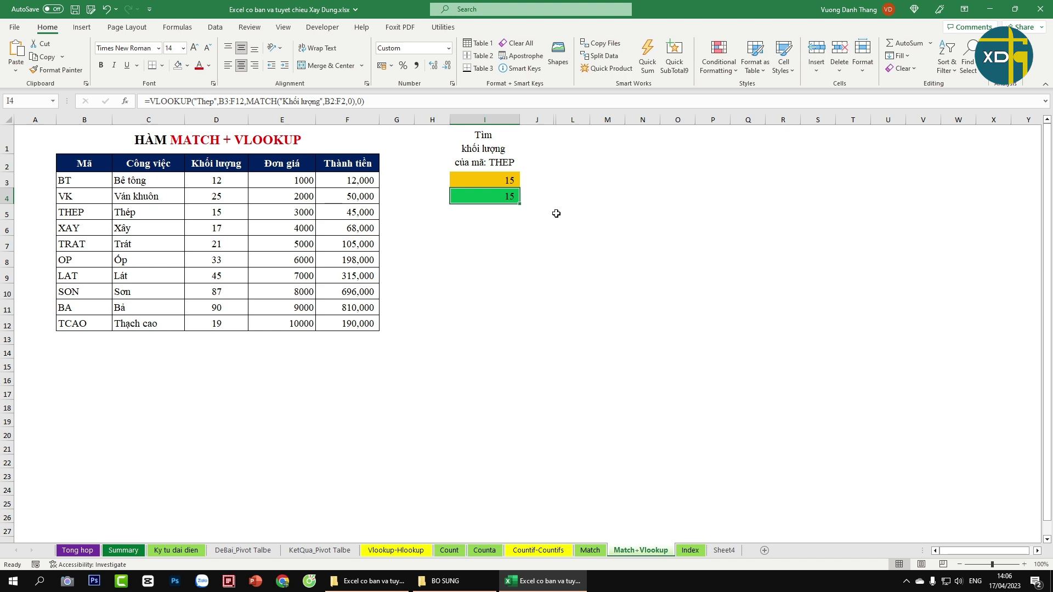
Begin a VLOOKUP formula in cell I4 with "Thep" as the lookup value and B3:F12 as the table array
text(=vl)
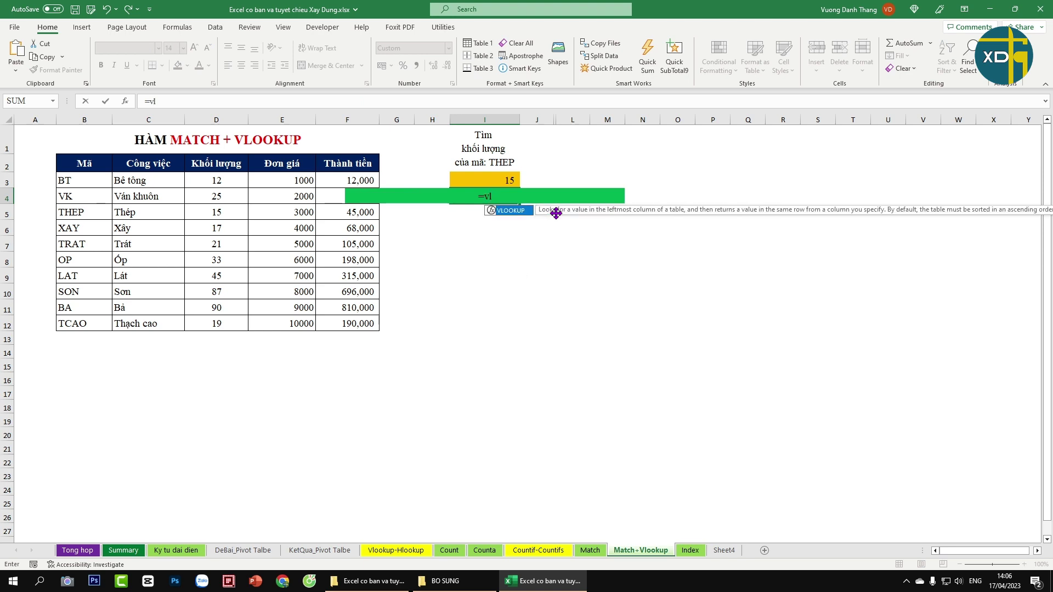
text(ooku)
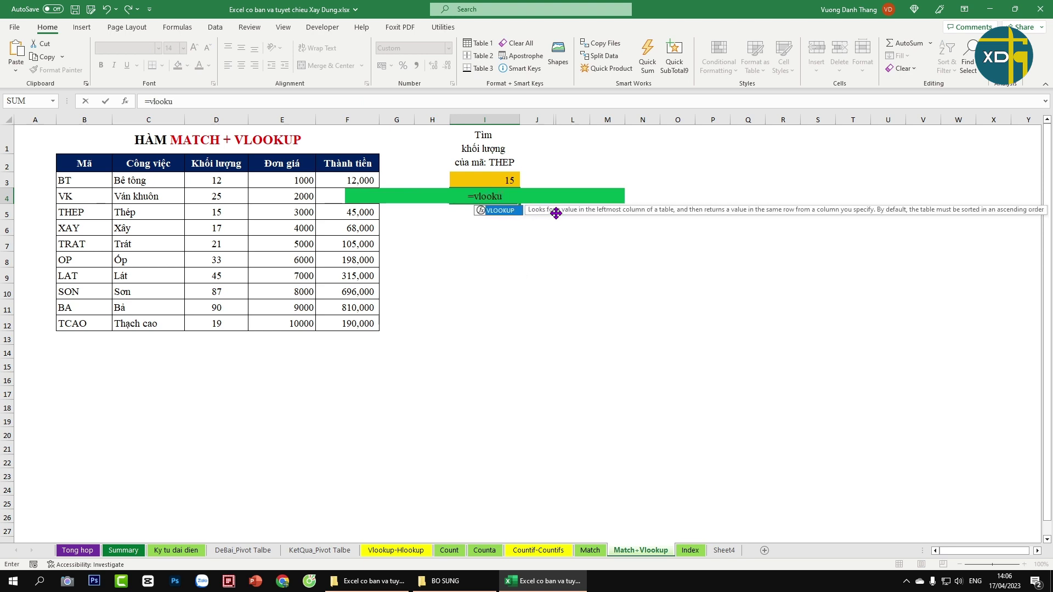
text(p()
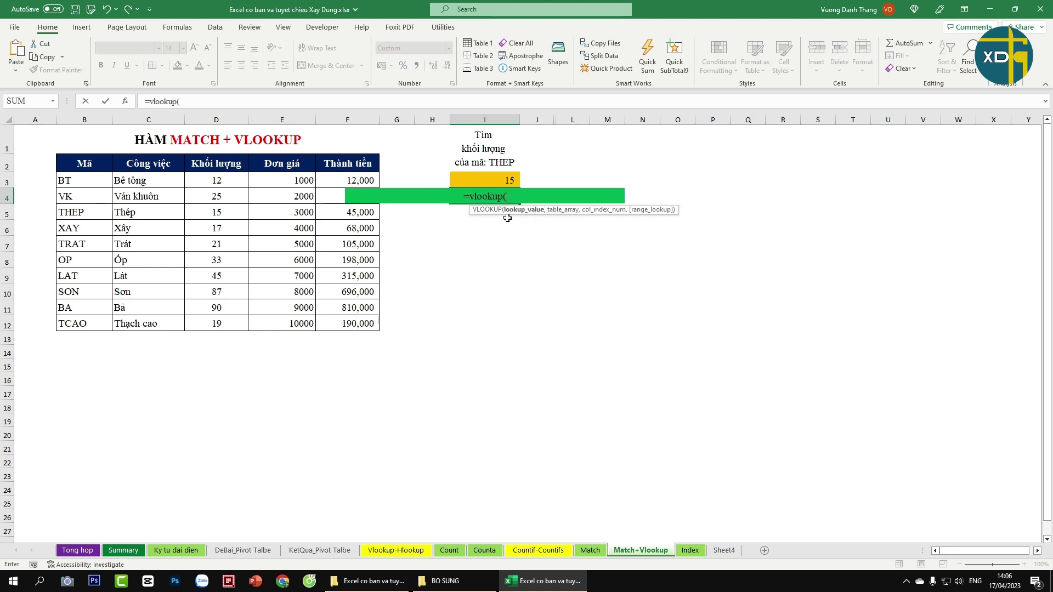
text(")
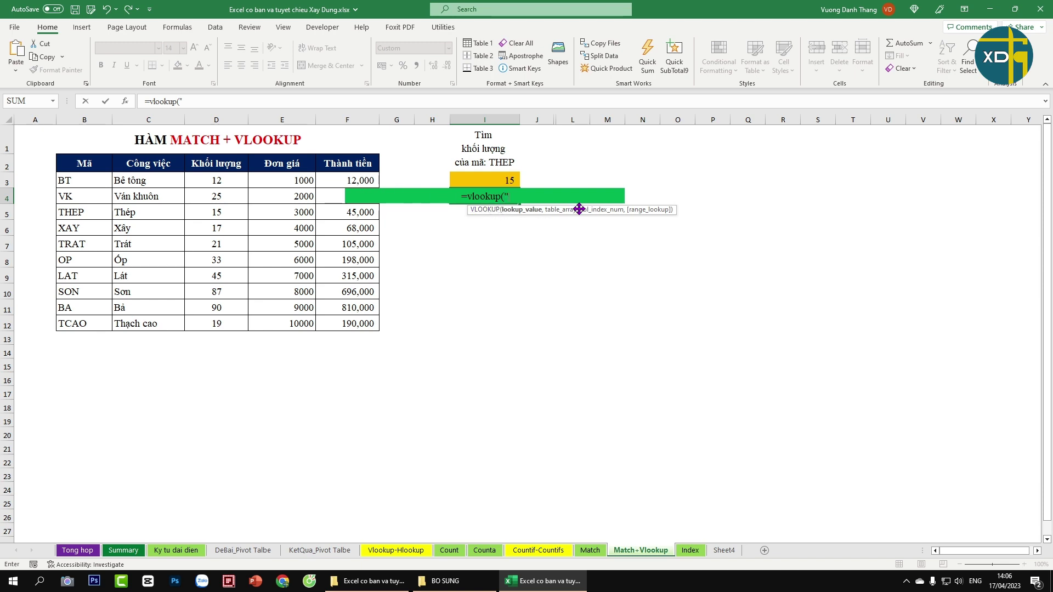
text(Thep",)
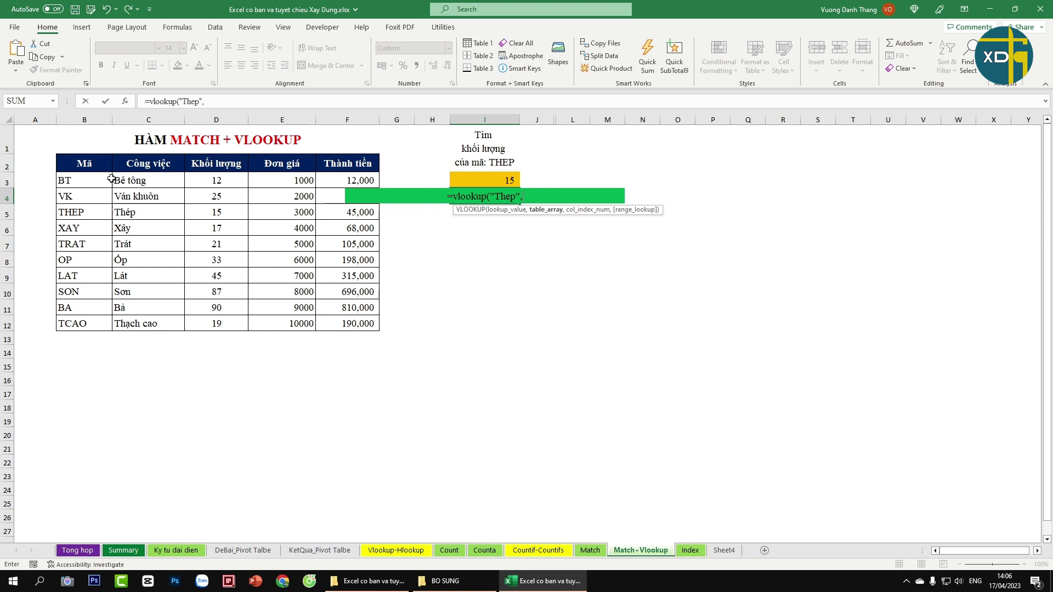
drag(71, 181, 347, 325)
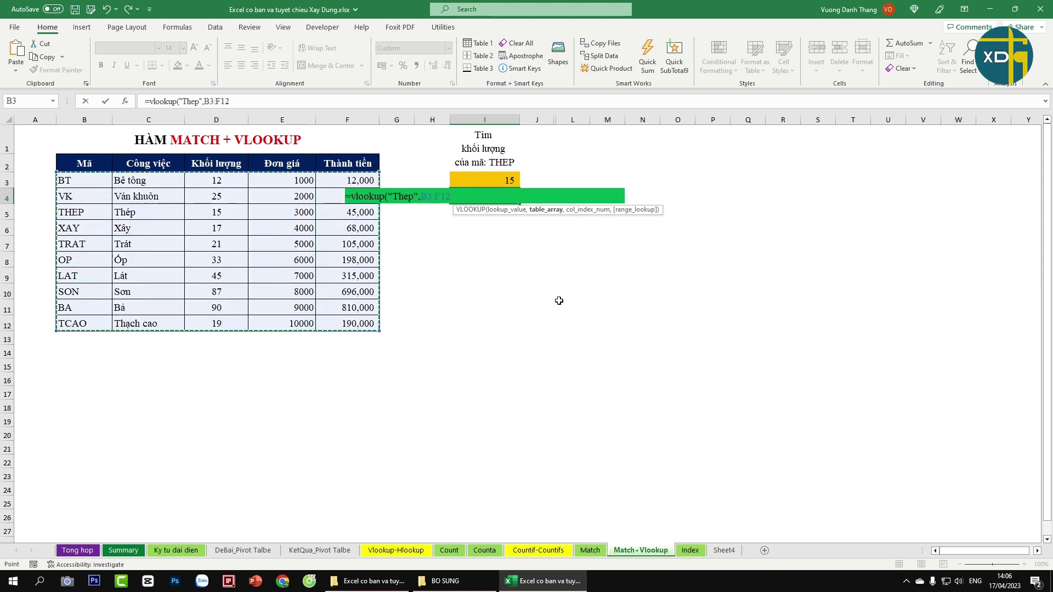
text(,)
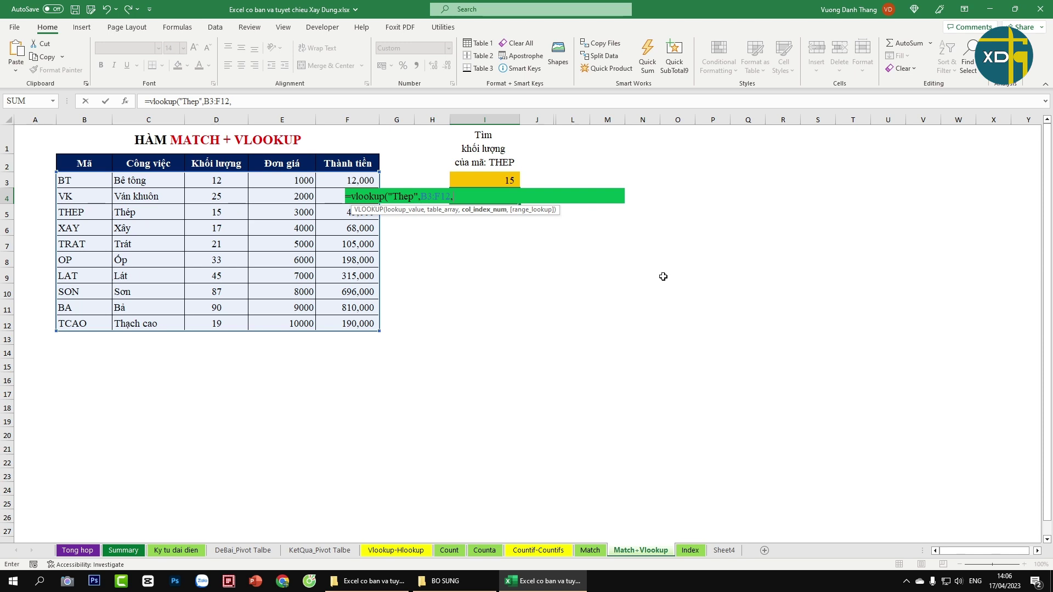
Complete the I4 formula with MATCH("Khối lượng",B2:F2,0) as the column index and 0 as the range lookup
text(match()
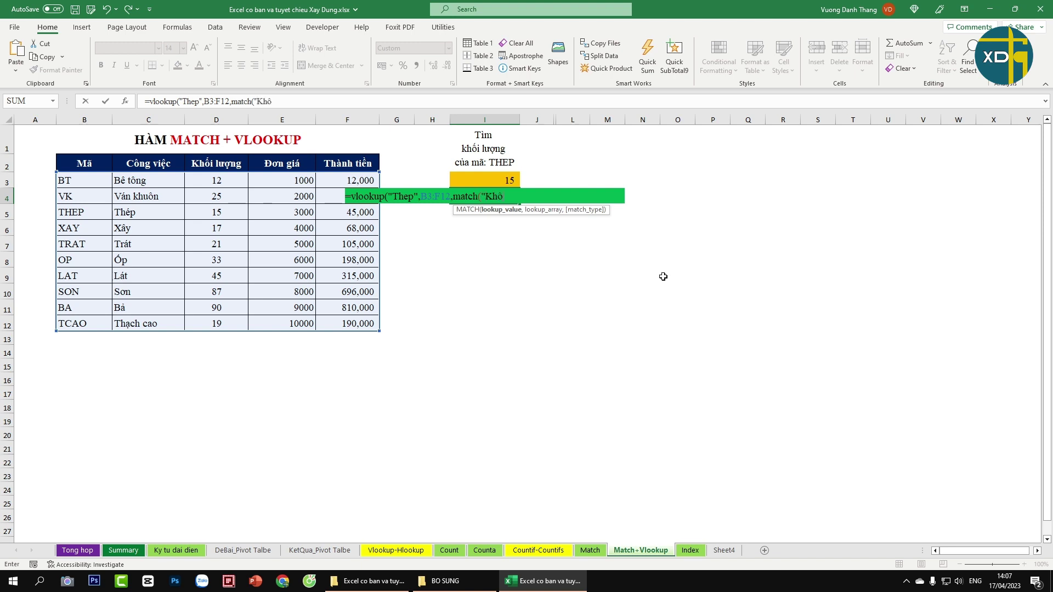
text("Khối lươn)
text(,)
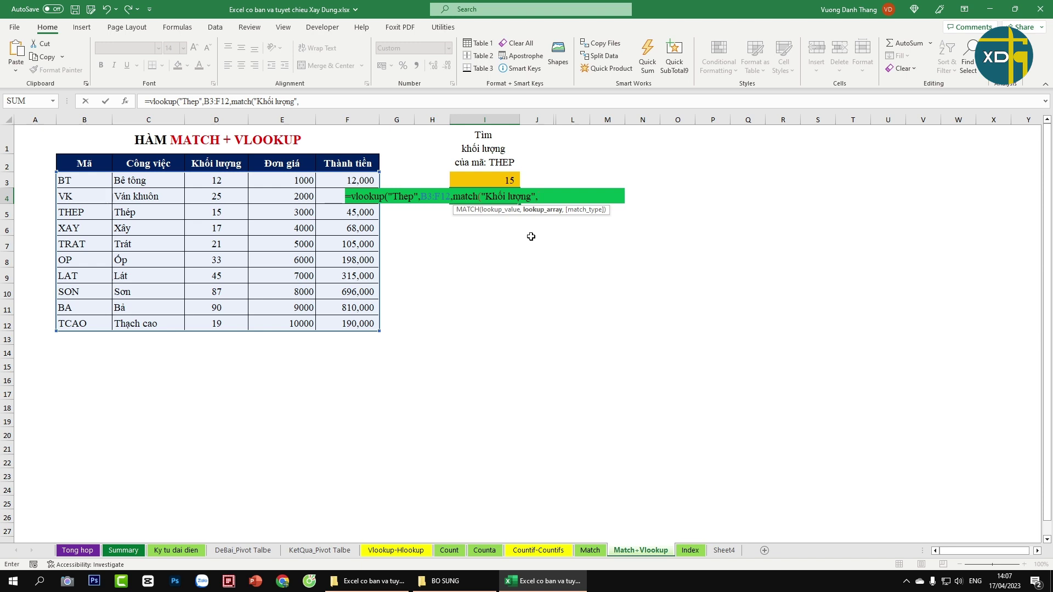
click(75, 159)
drag(75, 159, 322, 160)
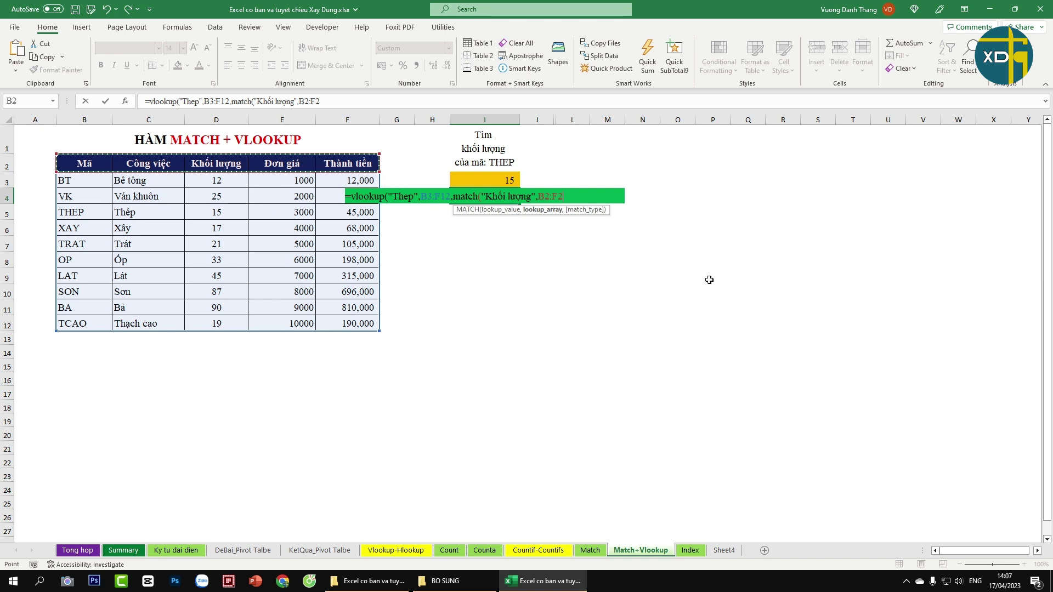
text(,)
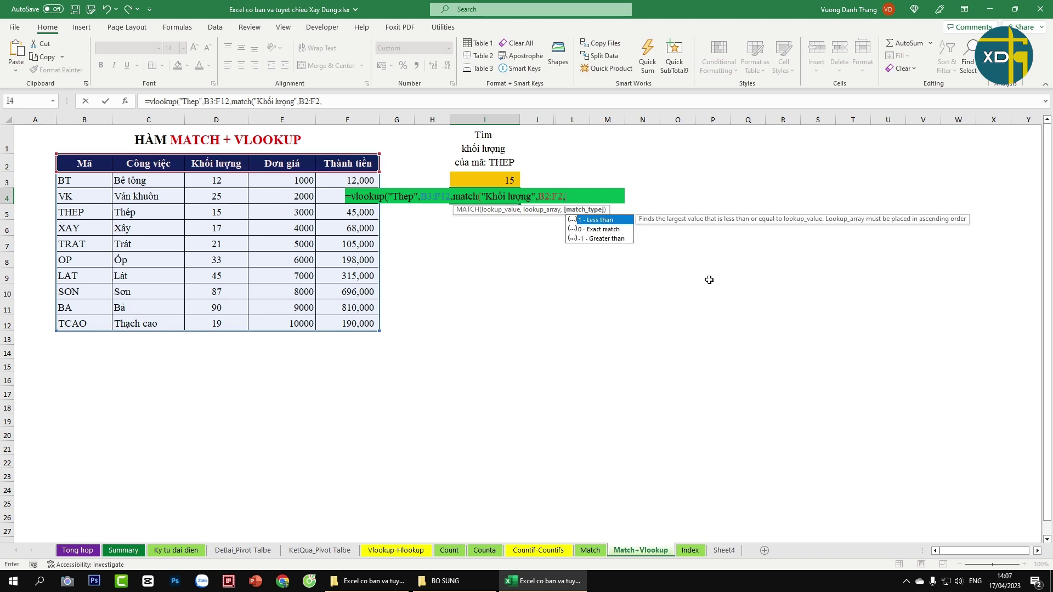
text(0))
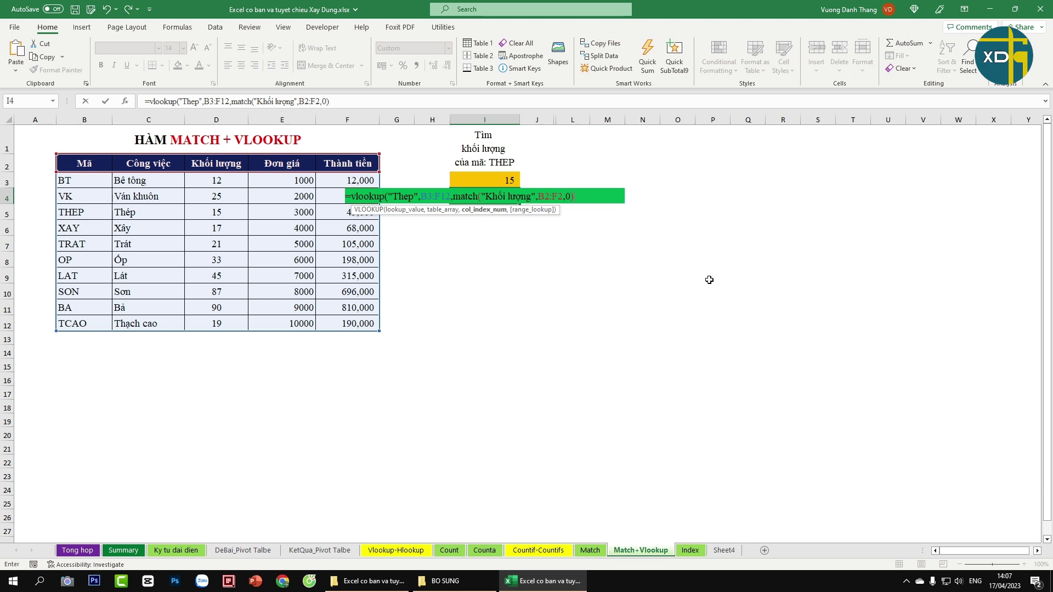
text(,)
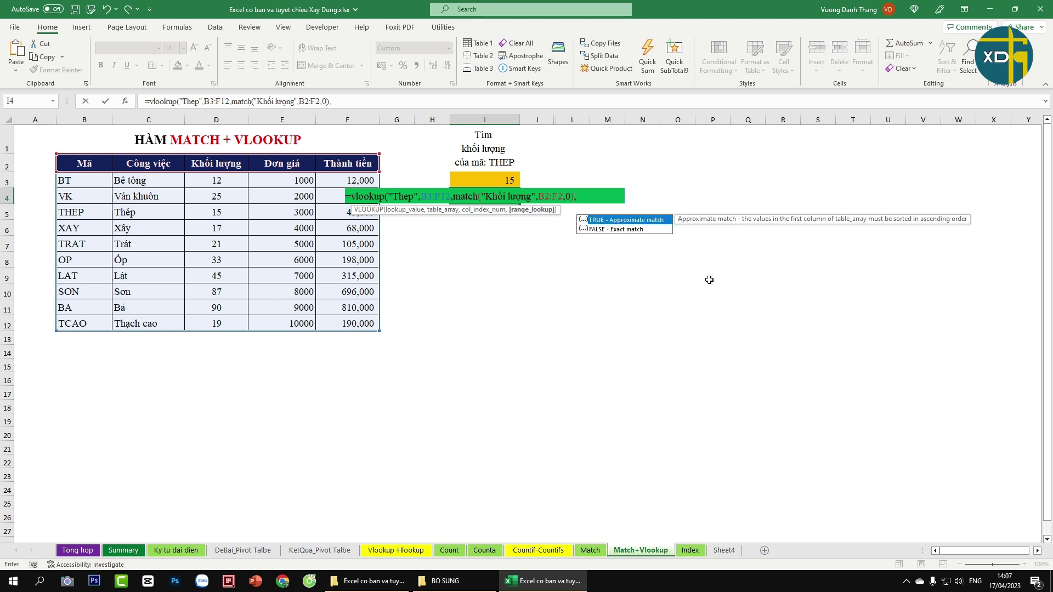
text(0))
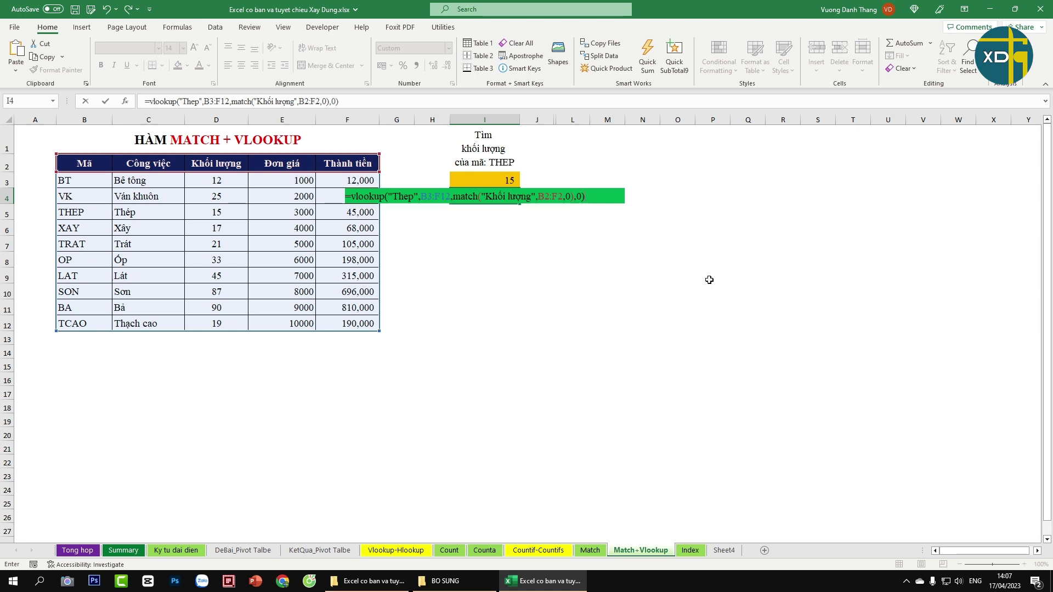
key(Return)
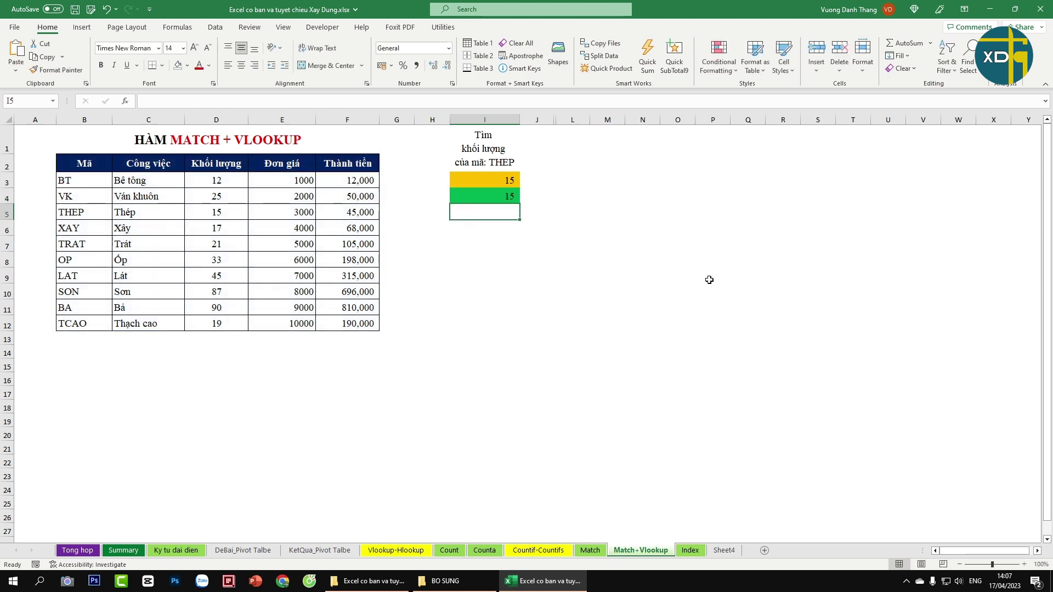
Make both ranges in the I4 formula absolute, as $B$2:$F$2 and $B$3:$F$12
key(Up)
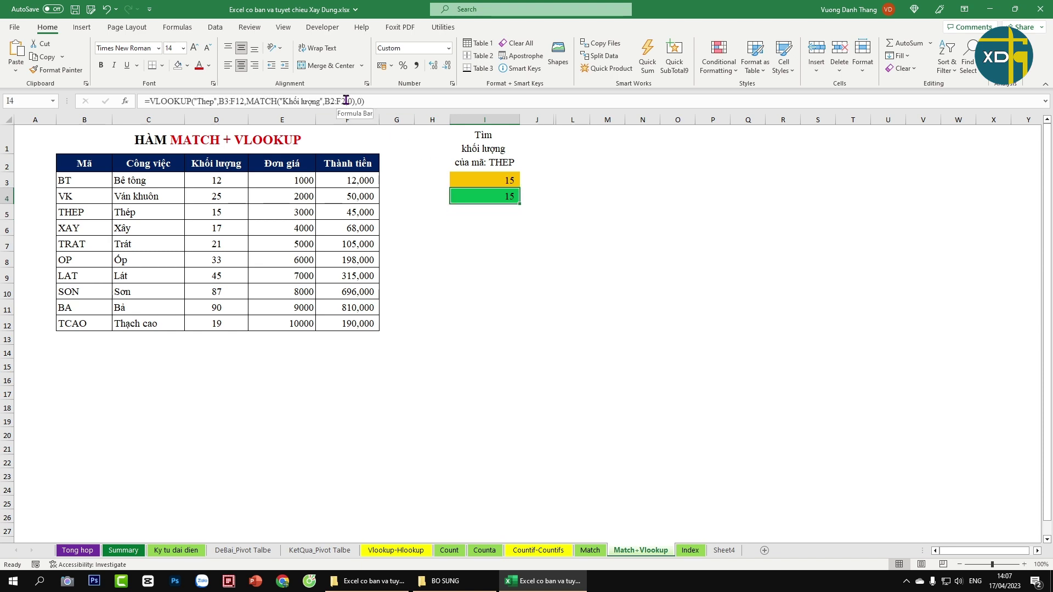
drag(346, 100, 325, 100)
key(F4)
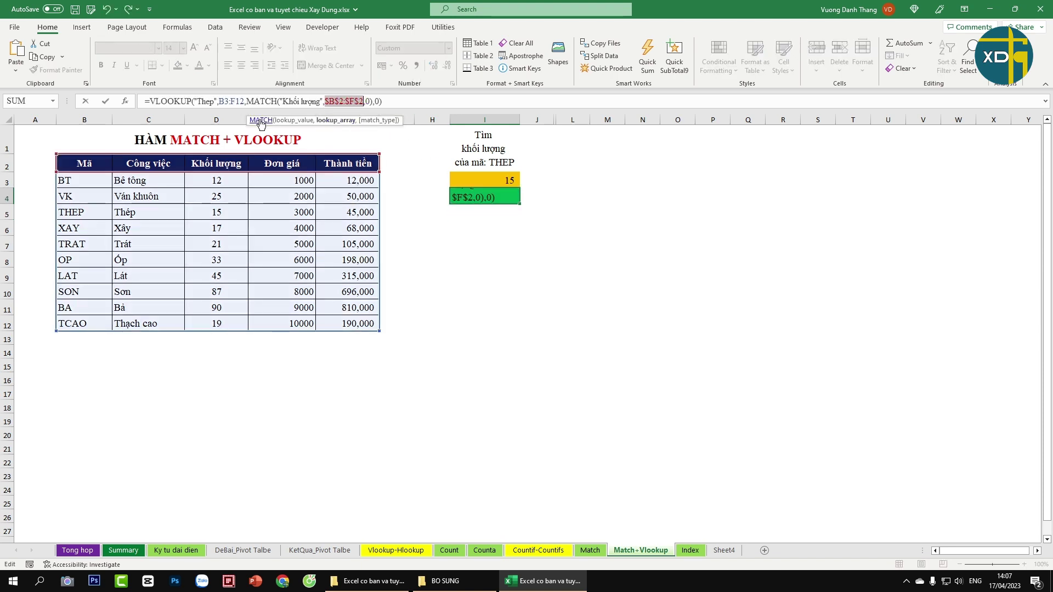
drag(246, 101, 218, 101)
key(F4)
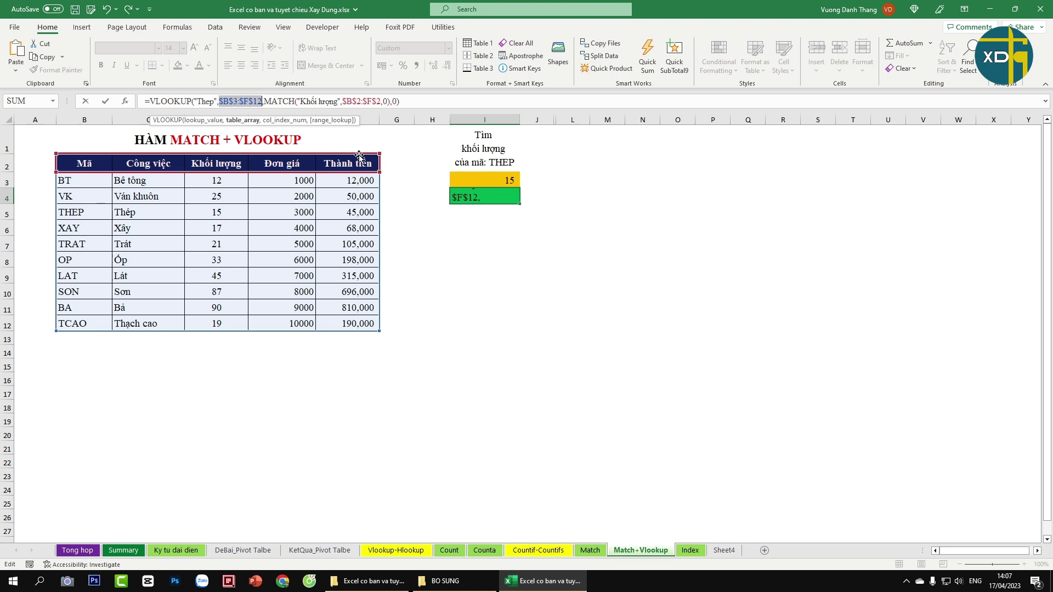
key(Return)
Make the table range in the I3 VLOOKUP formula absolute, as $B$3:$F$12
click(502, 180)
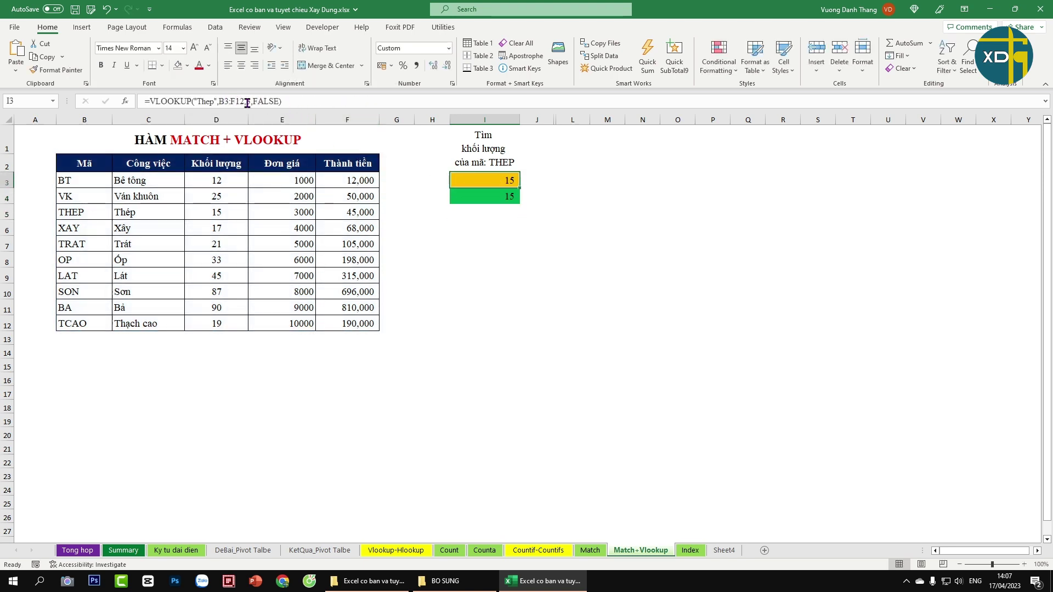
drag(245, 102, 220, 103)
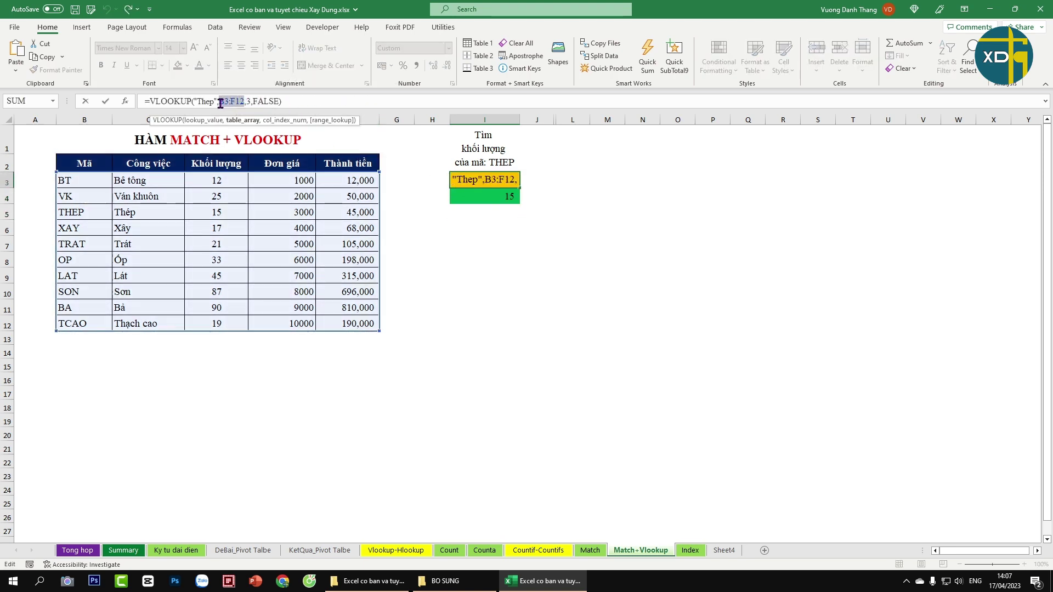
key(F4)
key(Return)
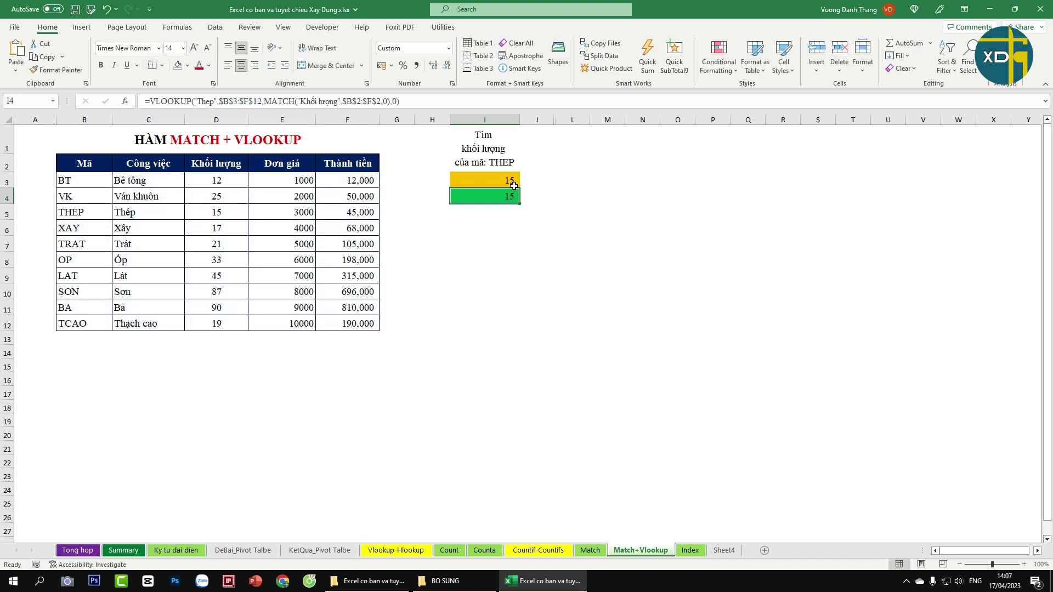
Review the VLOOKUP formula in I3 and highlight the whole lookup table B2:F12
click(513, 186)
key(Return)
double_click(509, 183)
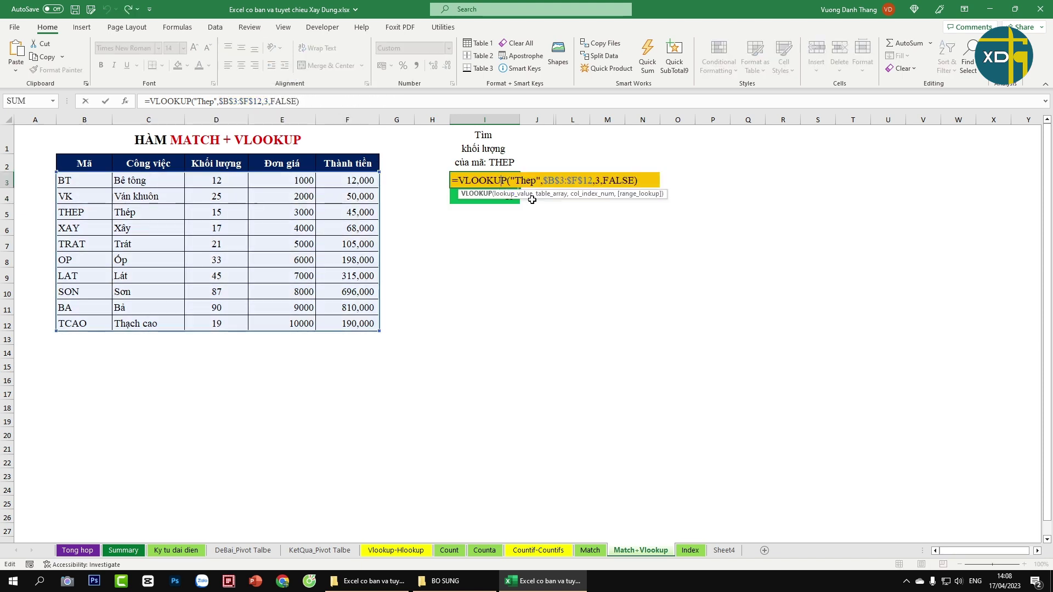
key(Return)
click(532, 229)
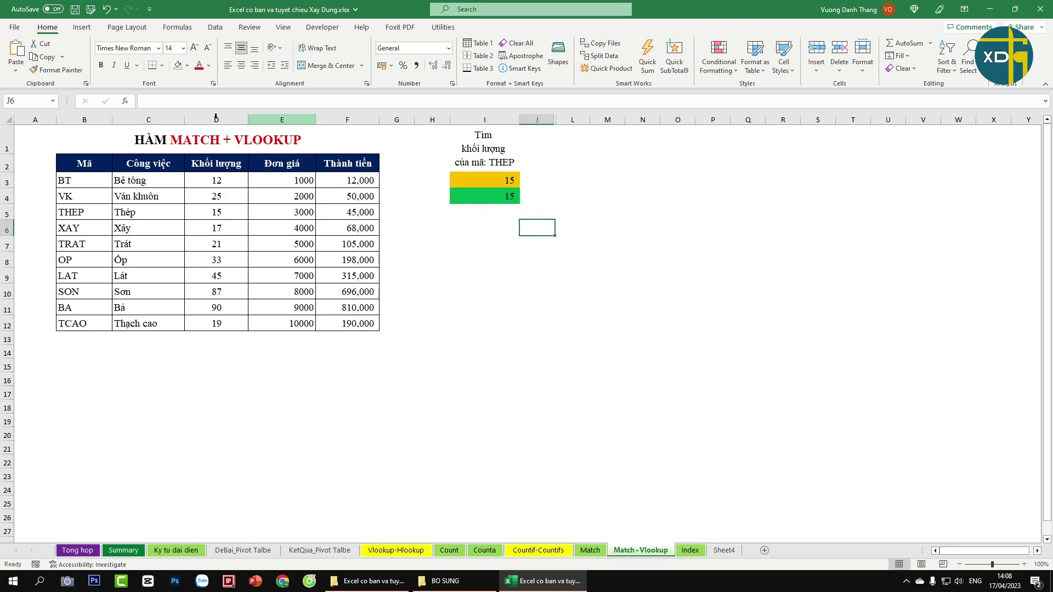
drag(77, 167, 358, 319)
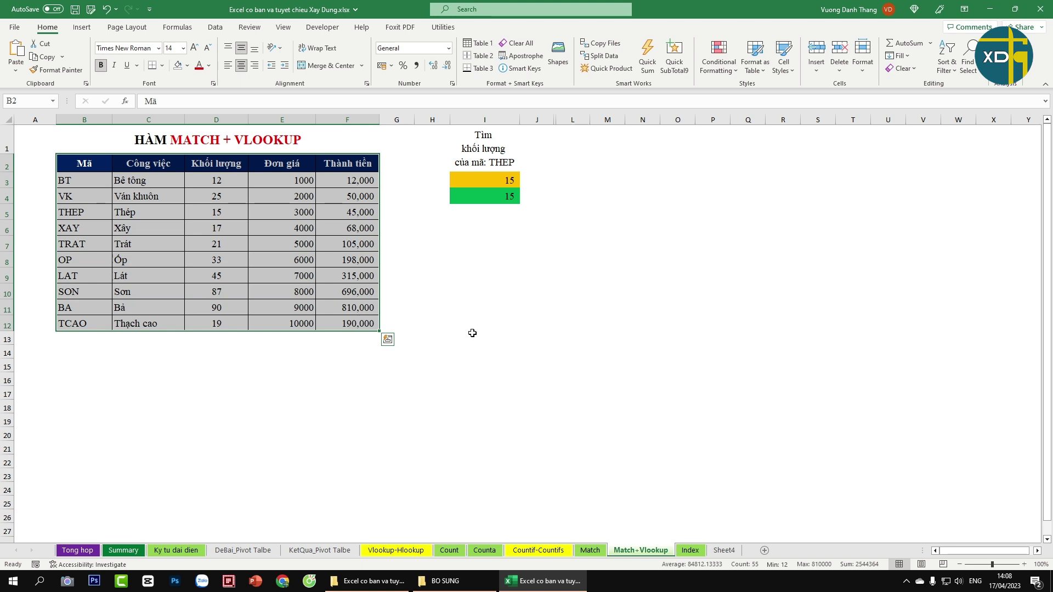
click(472, 332)
Insert a blank column before the Công việc column and check the plain VLOOKUP formula in J3
right_click(153, 120)
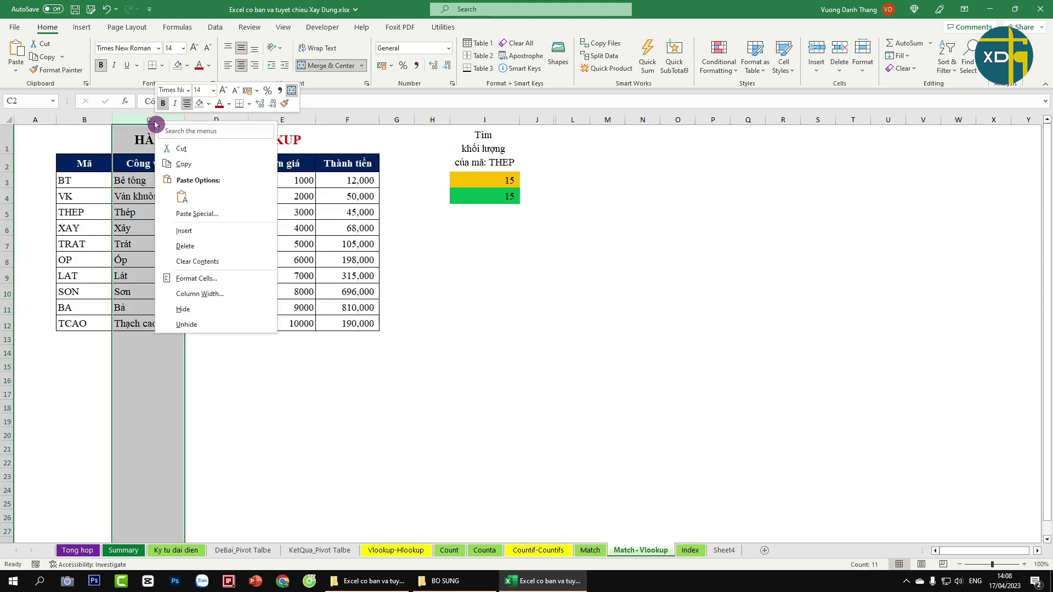
click(197, 230)
click(279, 340)
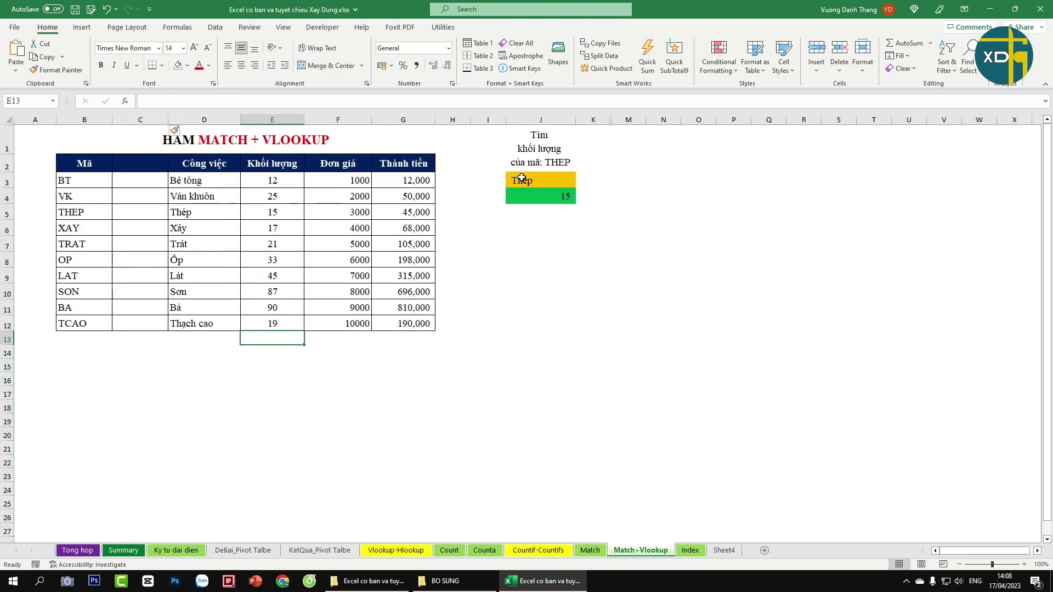
click(543, 179)
double_click(542, 181)
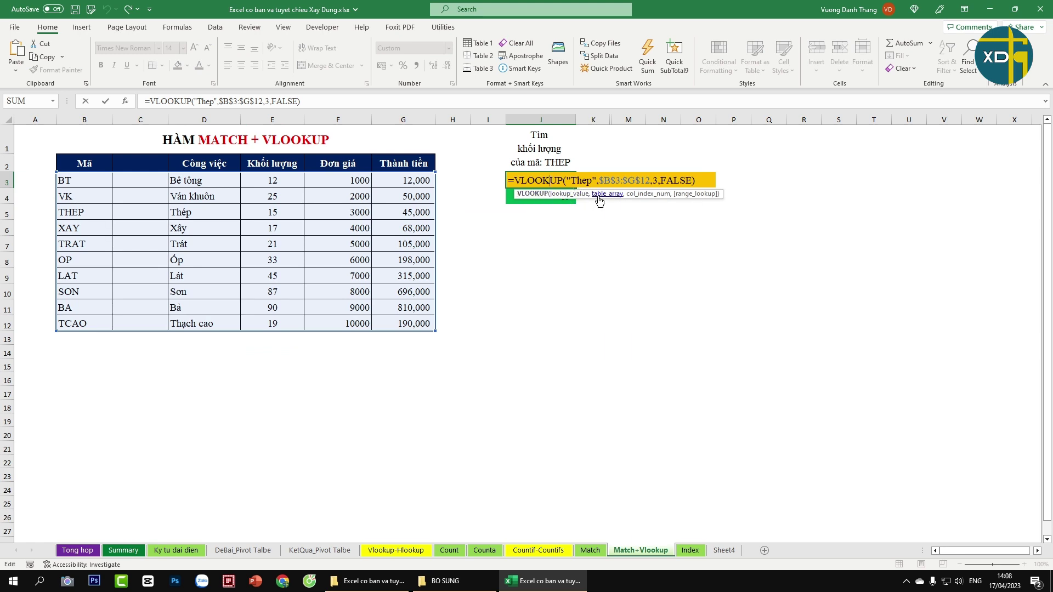
key(Escape)
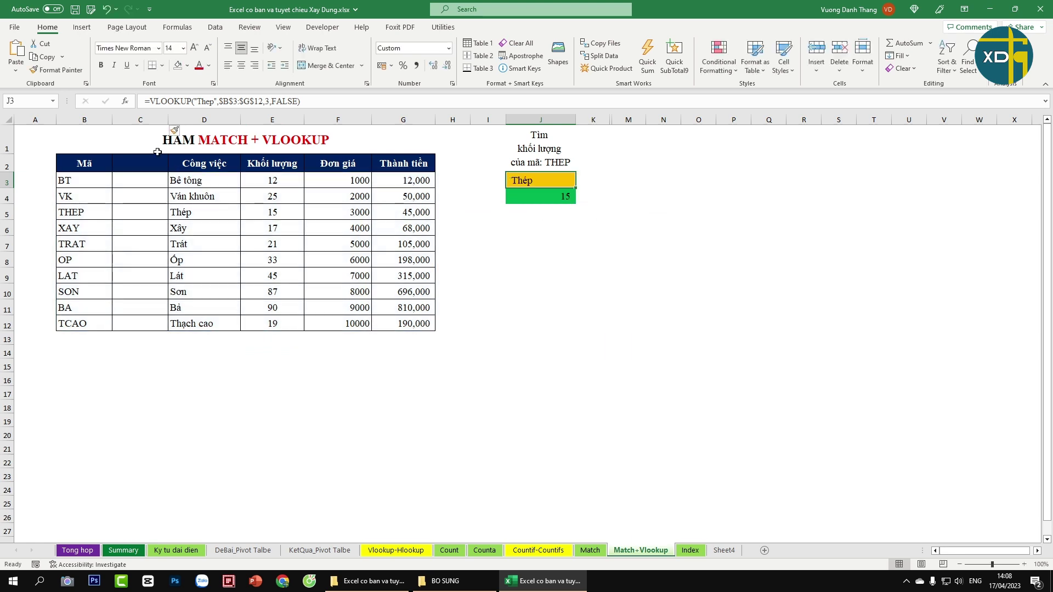
Delete the inserted blank column and the Công việc column
right_click(140, 120)
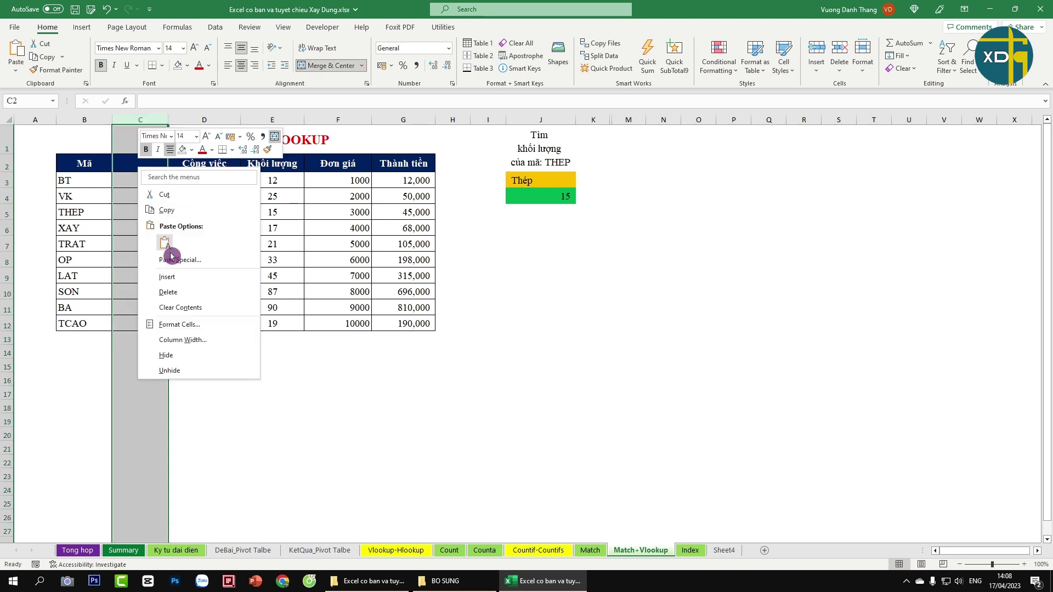
click(168, 291)
right_click(149, 248)
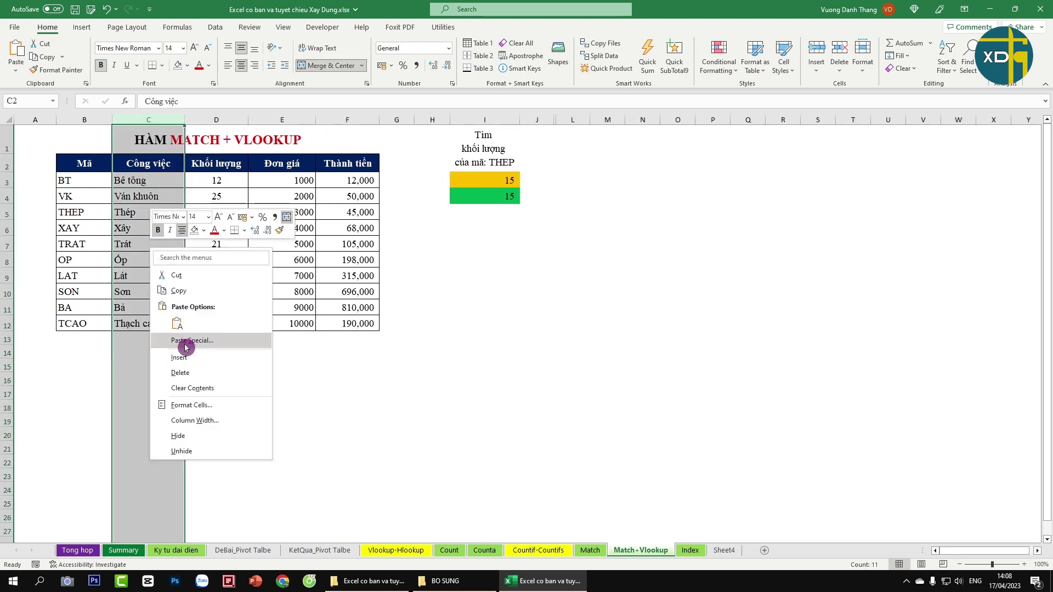
click(182, 371)
click(412, 324)
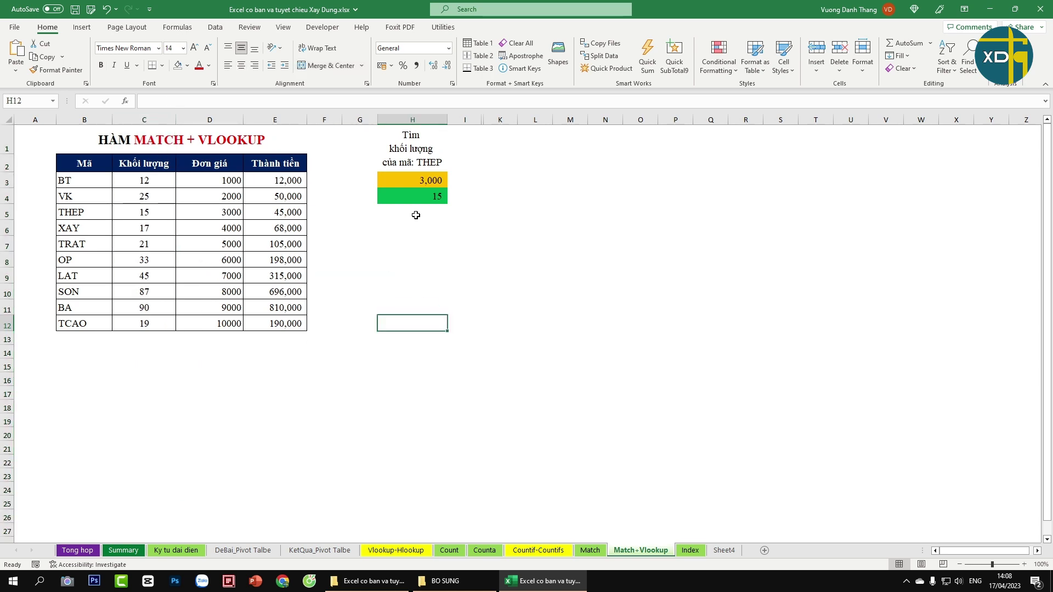
Examine the plain VLOOKUP formula in H3 and the VLOOKUP with MATCH formula in H4
click(417, 181)
double_click(433, 183)
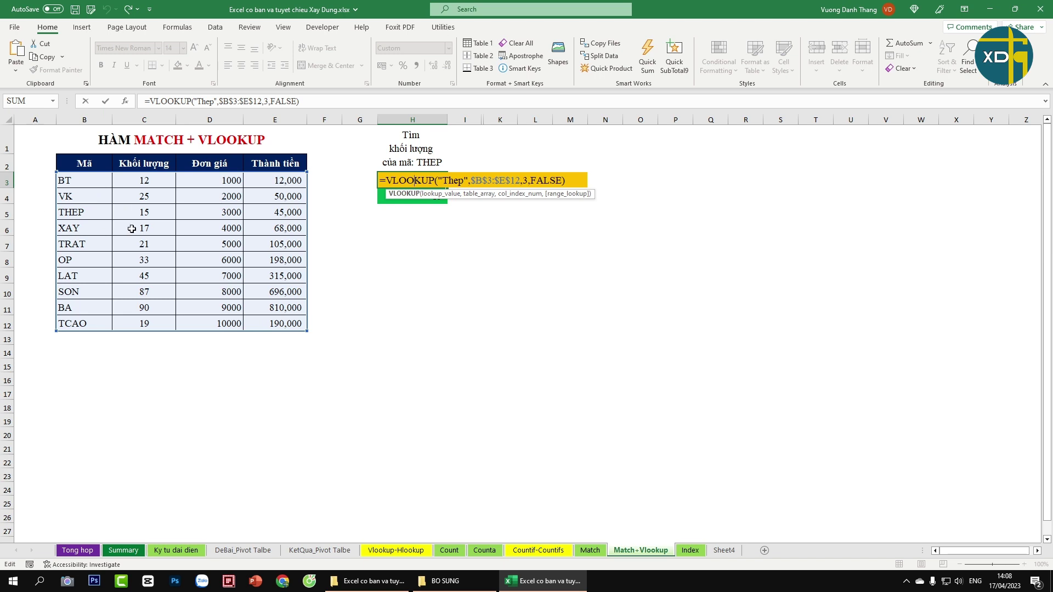
key(ctrl+Return)
click(426, 198)
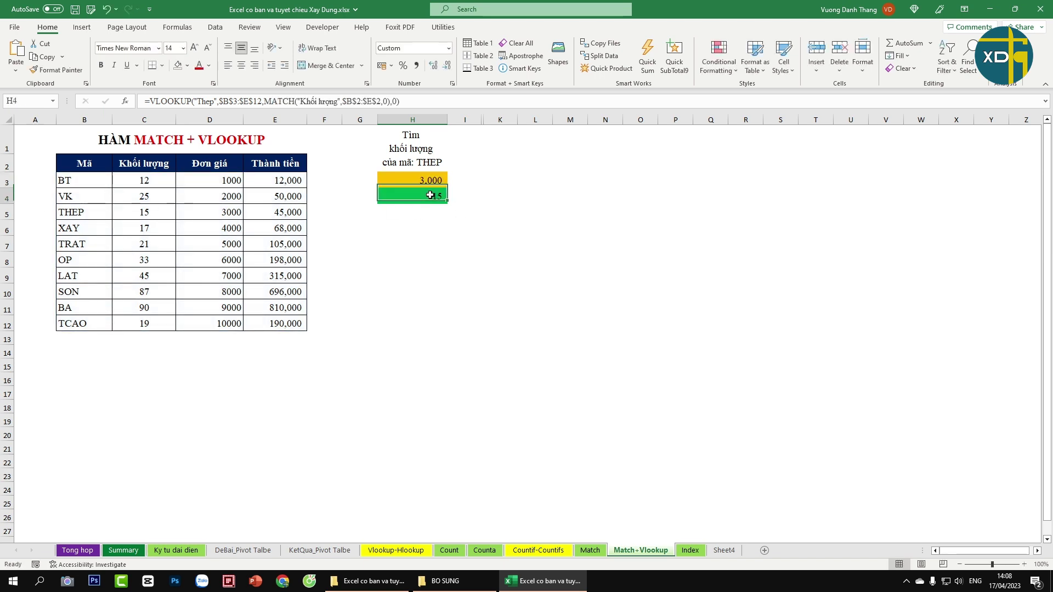
key(F2)
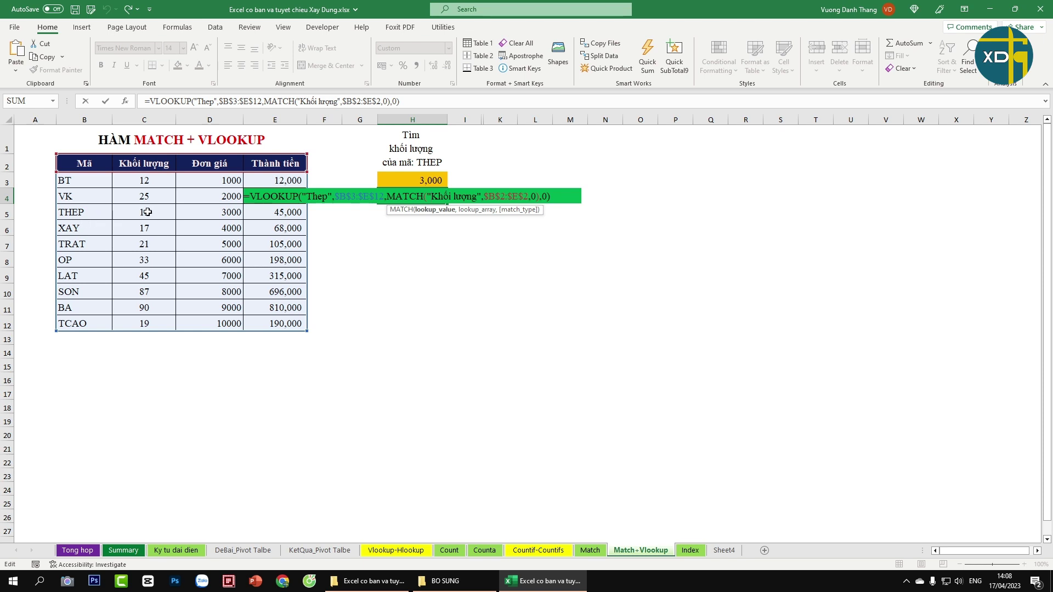
key(ctrl+Return)
Undo the deletion of the Công việc column and review the I4 formula against the Khối lượng header and THEP row
key(ctrl+z)
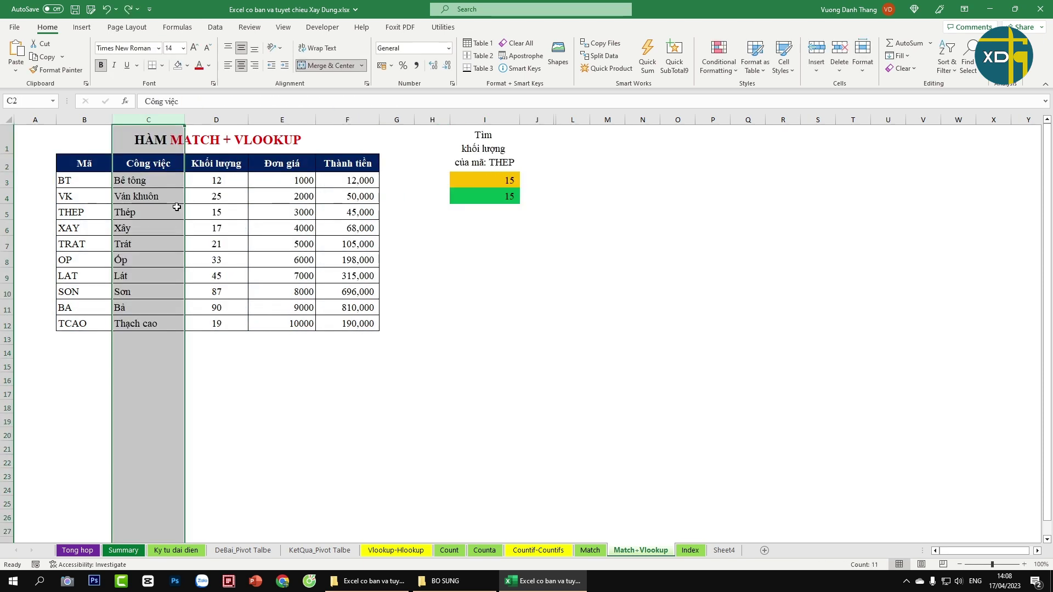
click(464, 275)
double_click(493, 202)
key(Escape)
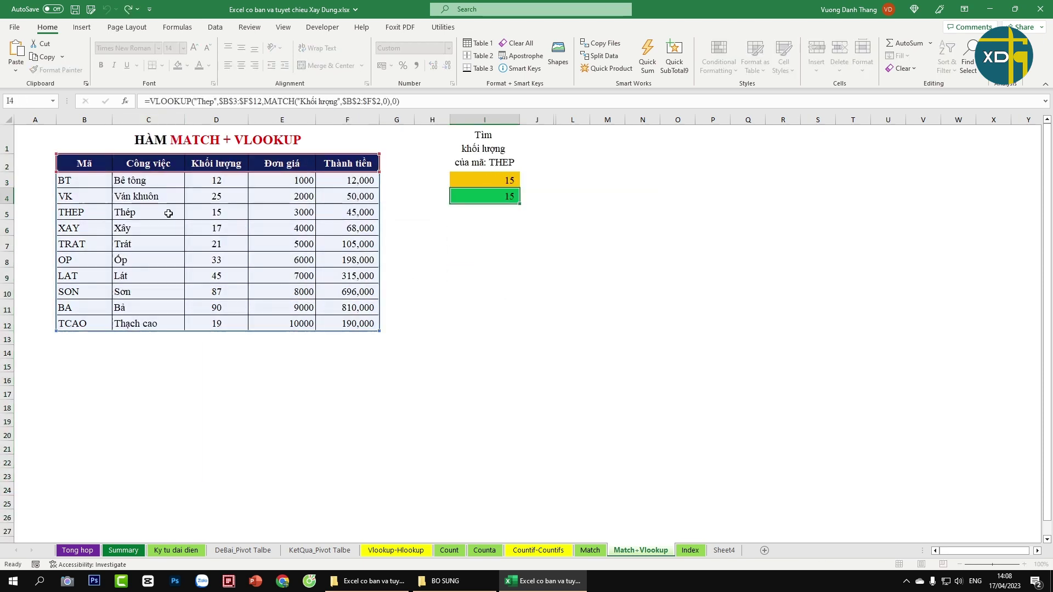
click(221, 164)
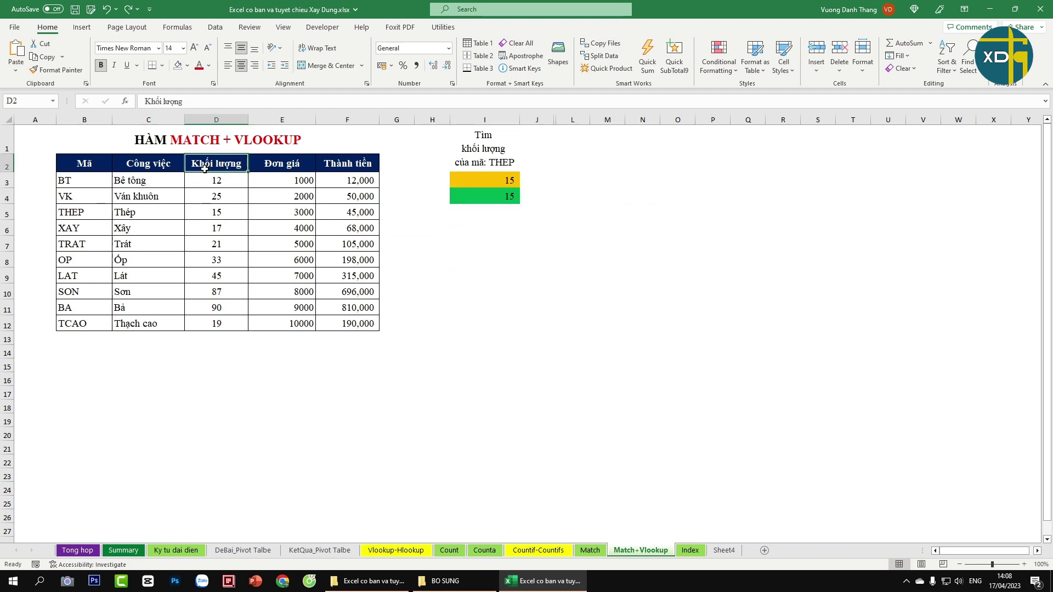
double_click(513, 203)
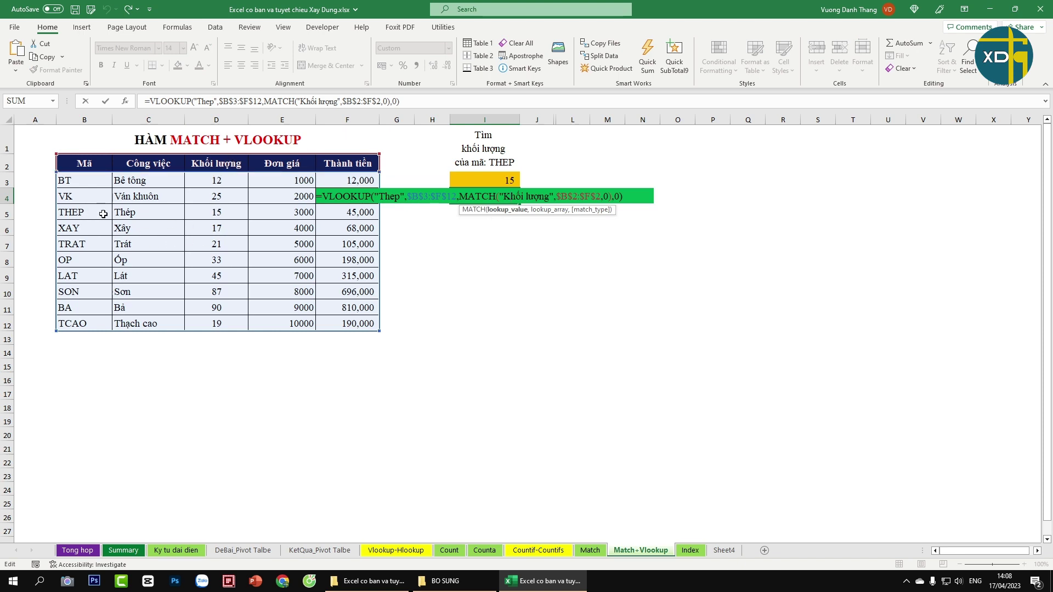
click(211, 212)
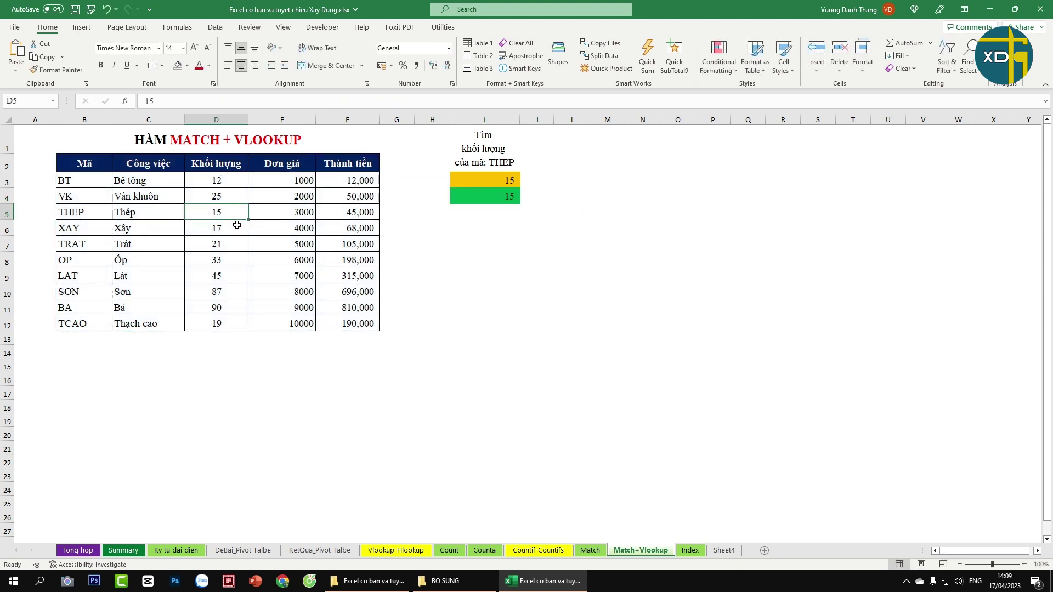
Insert a blank column between the Mã and Công việc columns
right_click(161, 119)
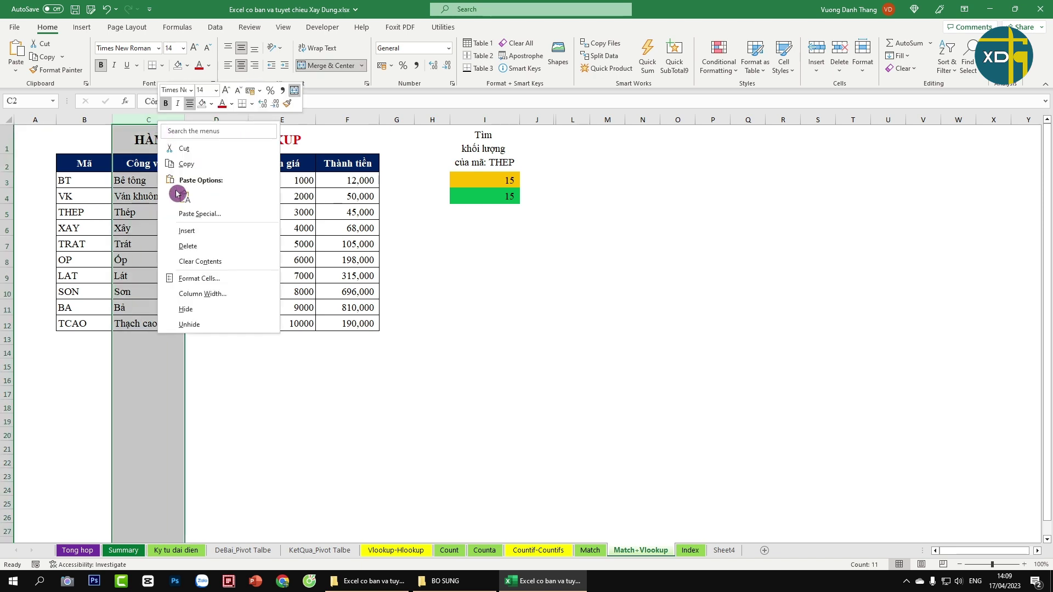
click(198, 231)
click(642, 300)
Examine the MATCH("Khối lượng",$B$2:$G$2,0) part of the formula in J4
click(566, 198)
key(F2)
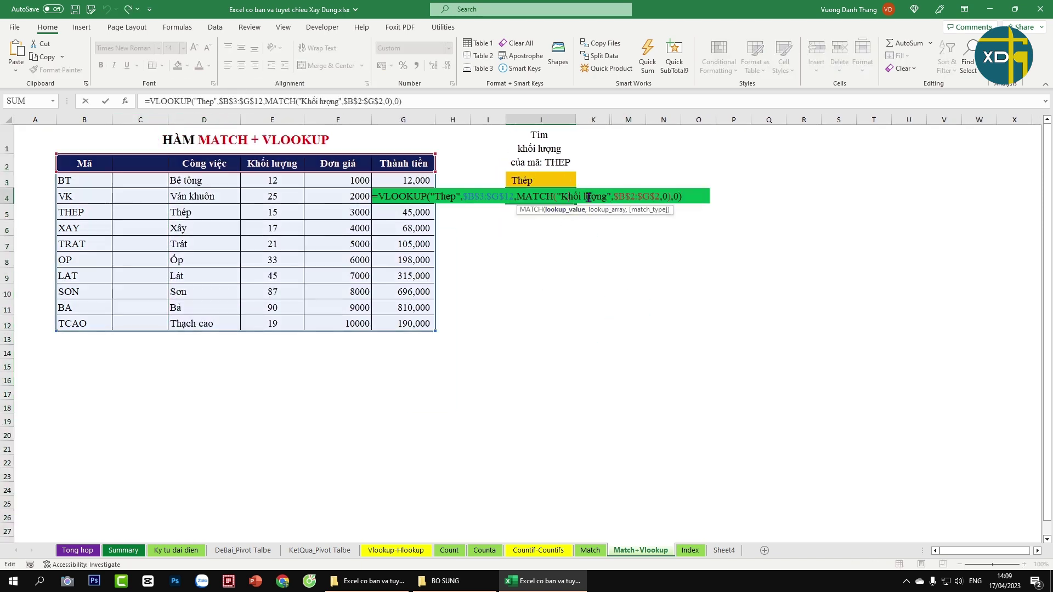
drag(518, 196, 668, 201)
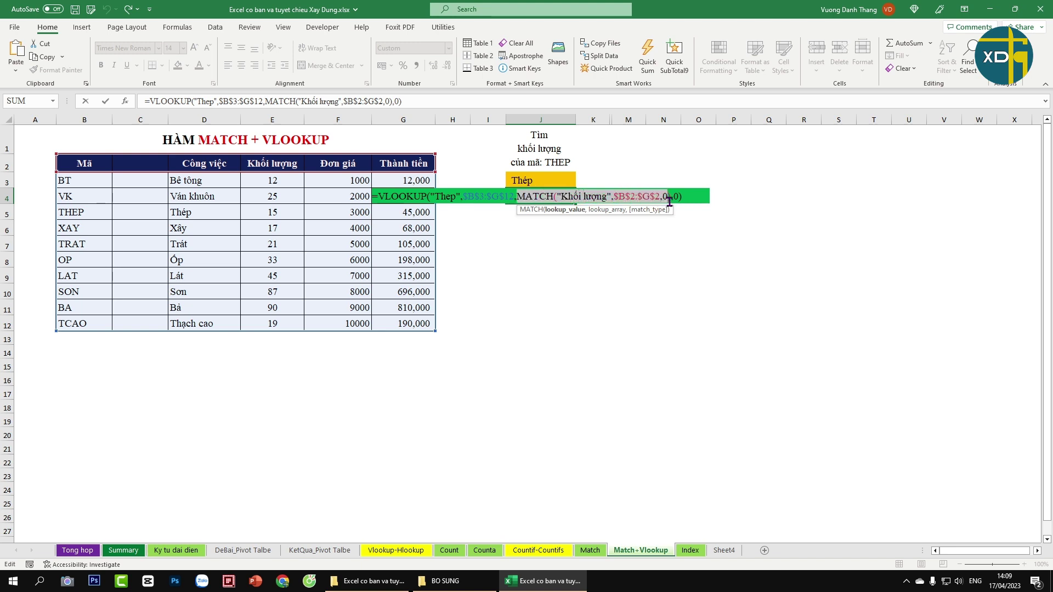
key(Escape)
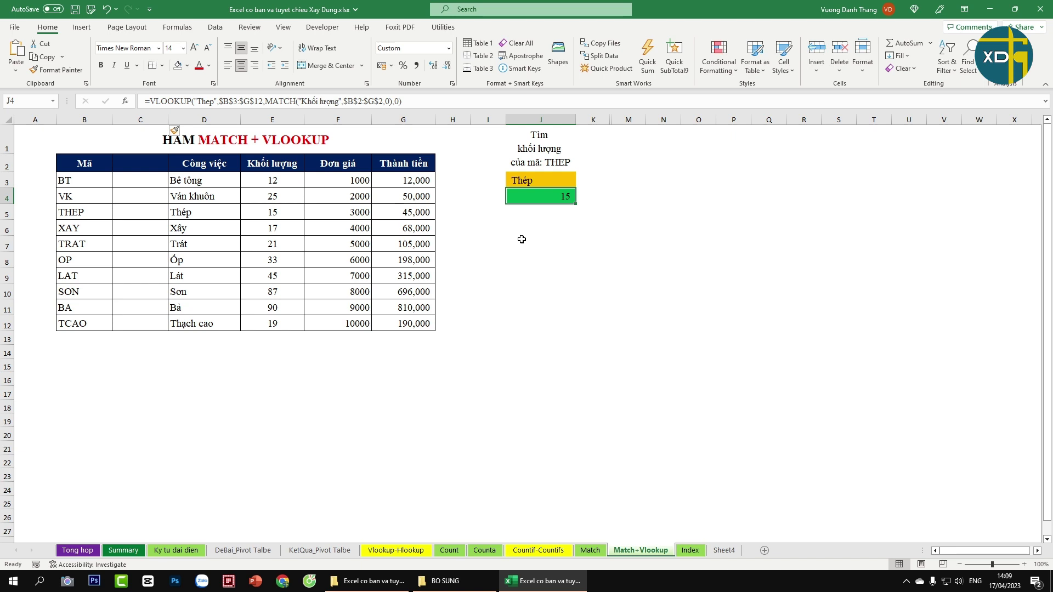
Compare the fixed column index 3 in the J3 formula with the MATCH column index in the J4 formula
double_click(555, 180)
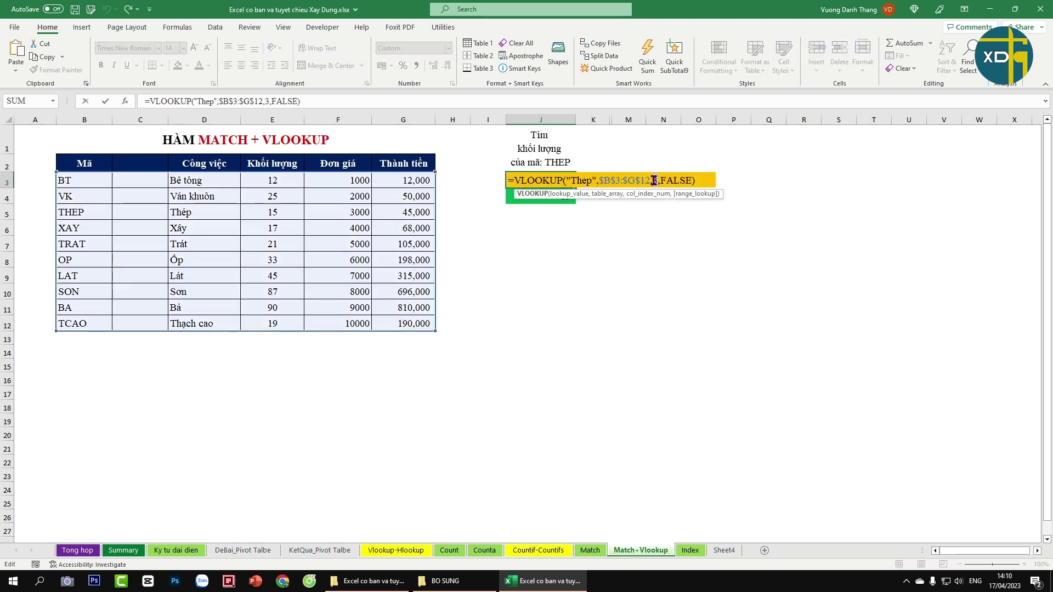
key(Return)
key(F2)
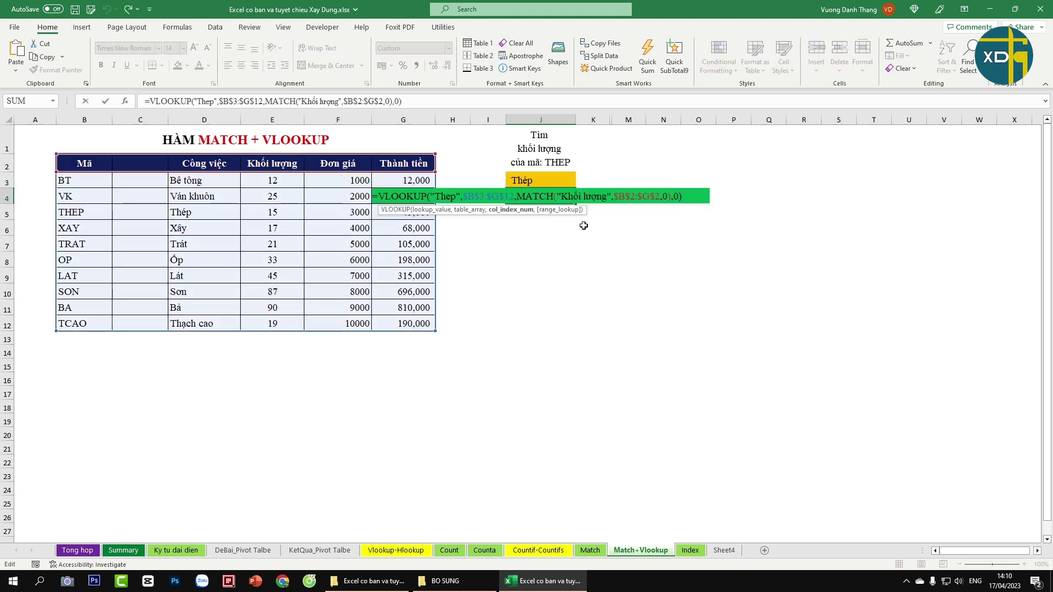
drag(518, 197, 672, 202)
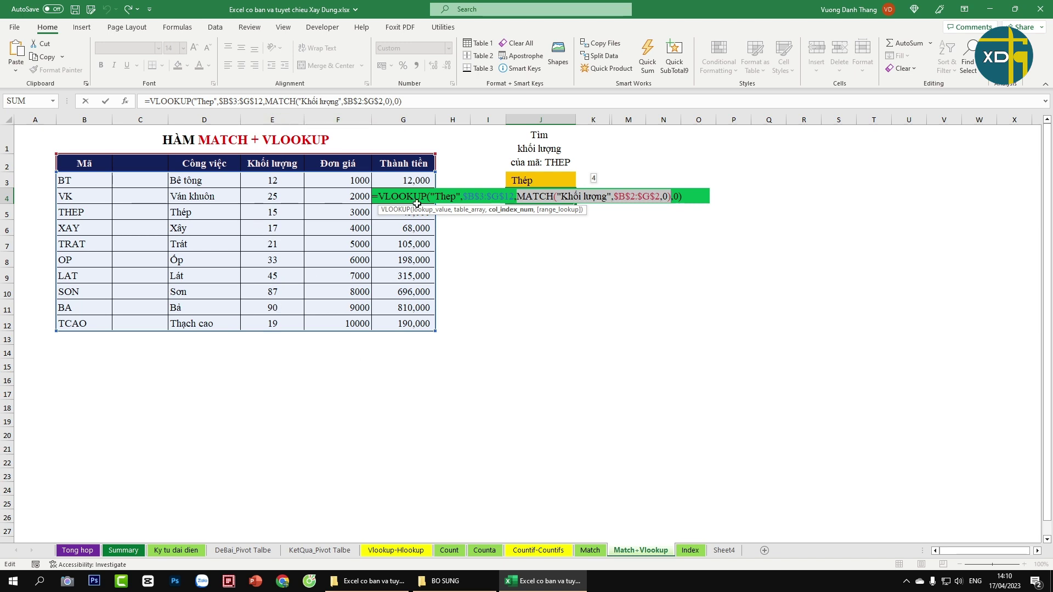
key(ctrl+Return)
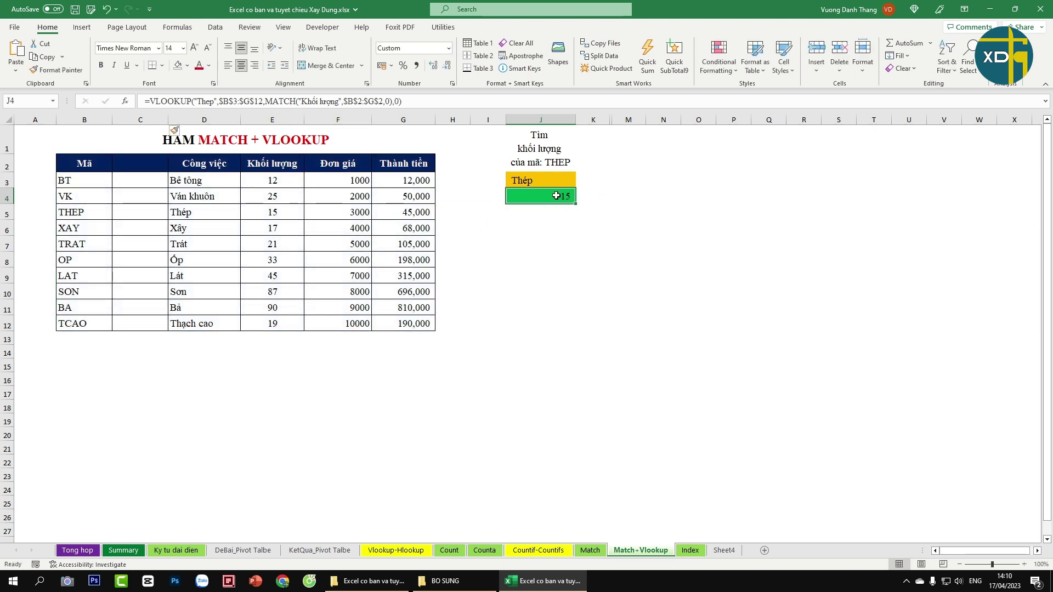
double_click(553, 182)
key(Escape)
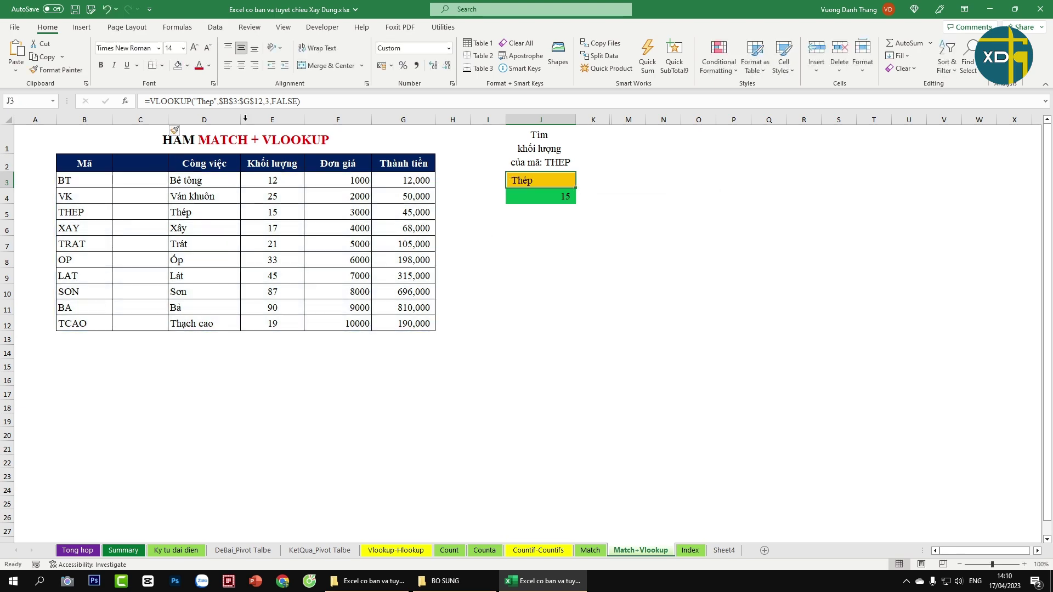